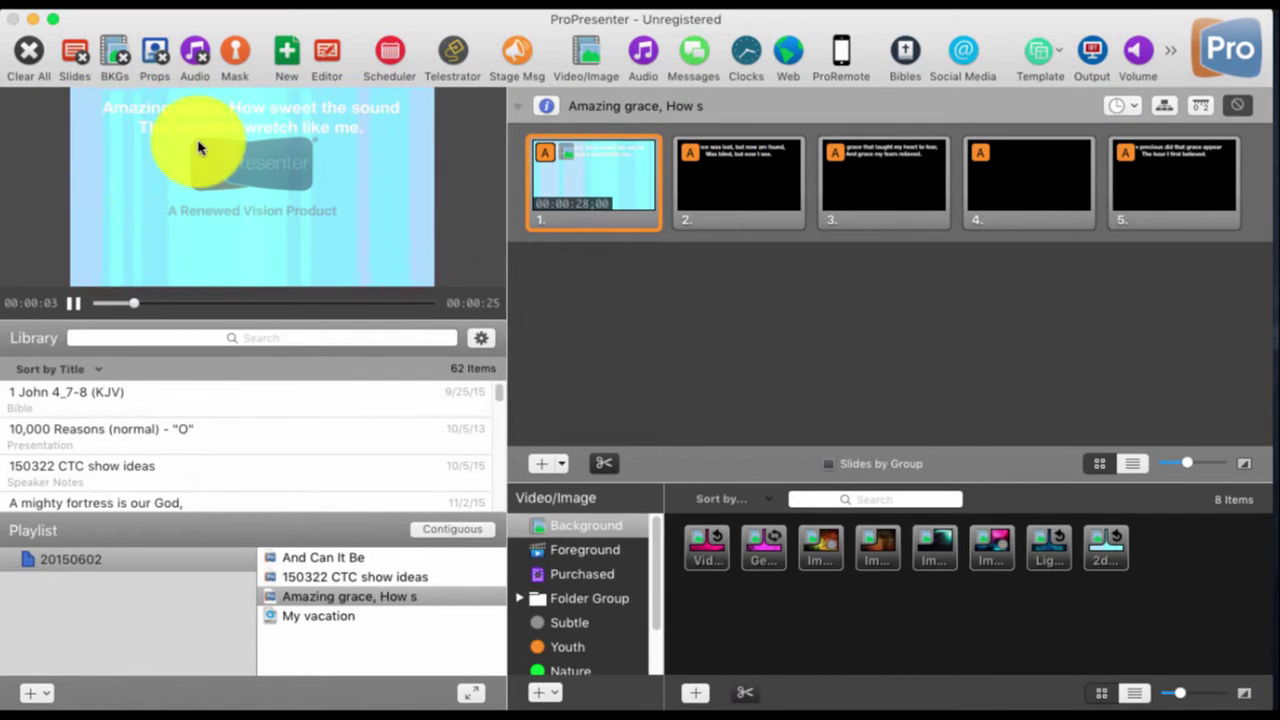
# Show slide 2 of Amazing grace on the live output, and return to slide 1 with its blue bars background.
pyautogui.click(735, 168)
pyautogui.click(737, 168)
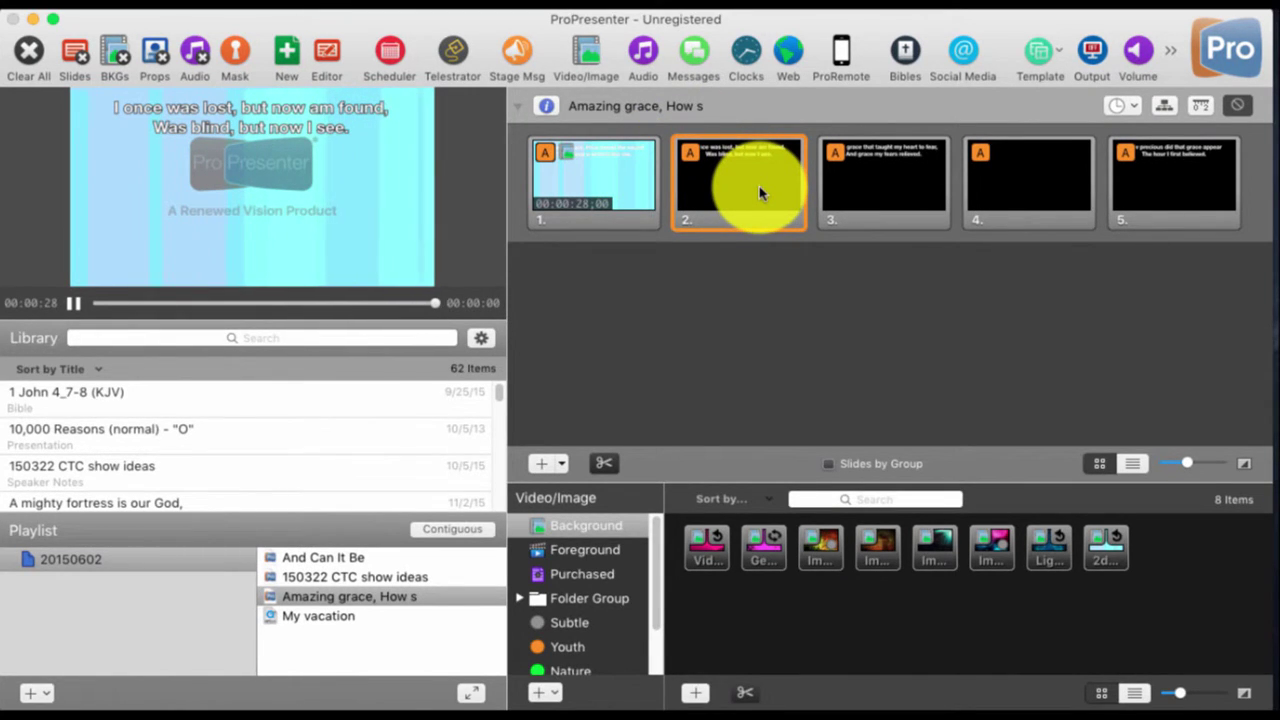
pyautogui.click(632, 182)
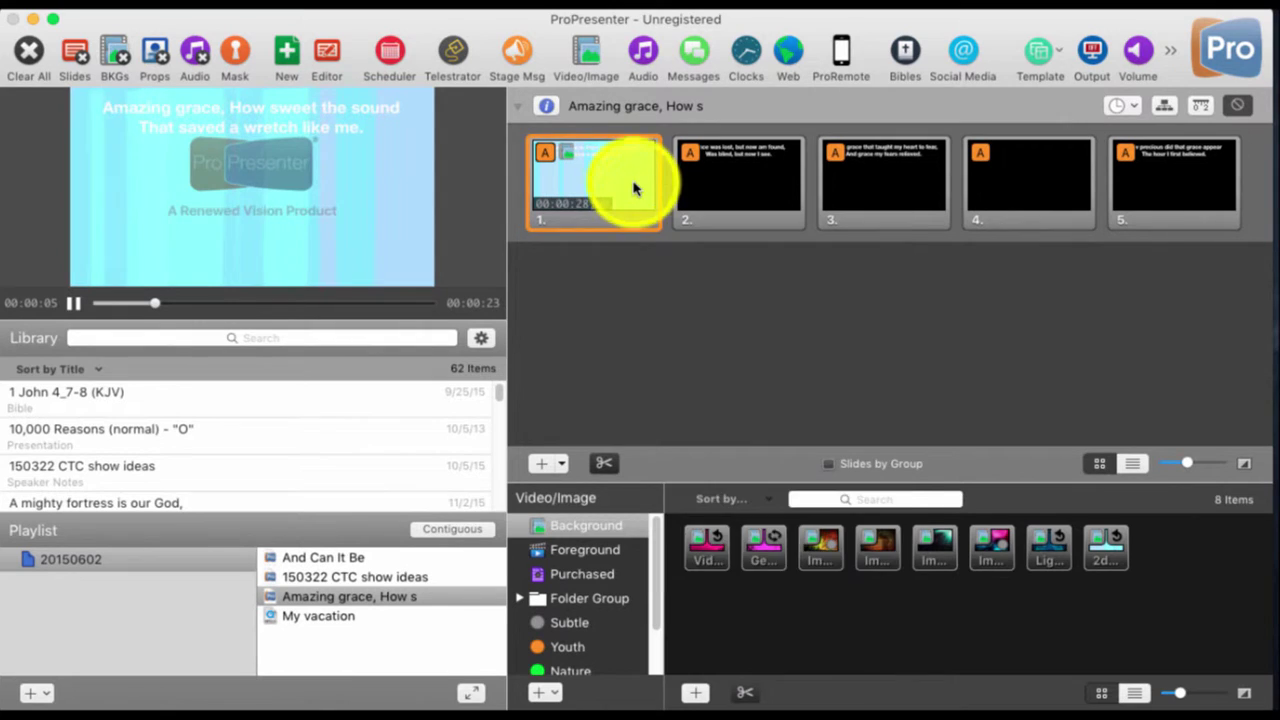
# Open slide 1 for editing and add a rectangle over the lyrics, about 1,147 wide by 180 high at X 59, Y 28.
pyautogui.rightClick(632, 188)
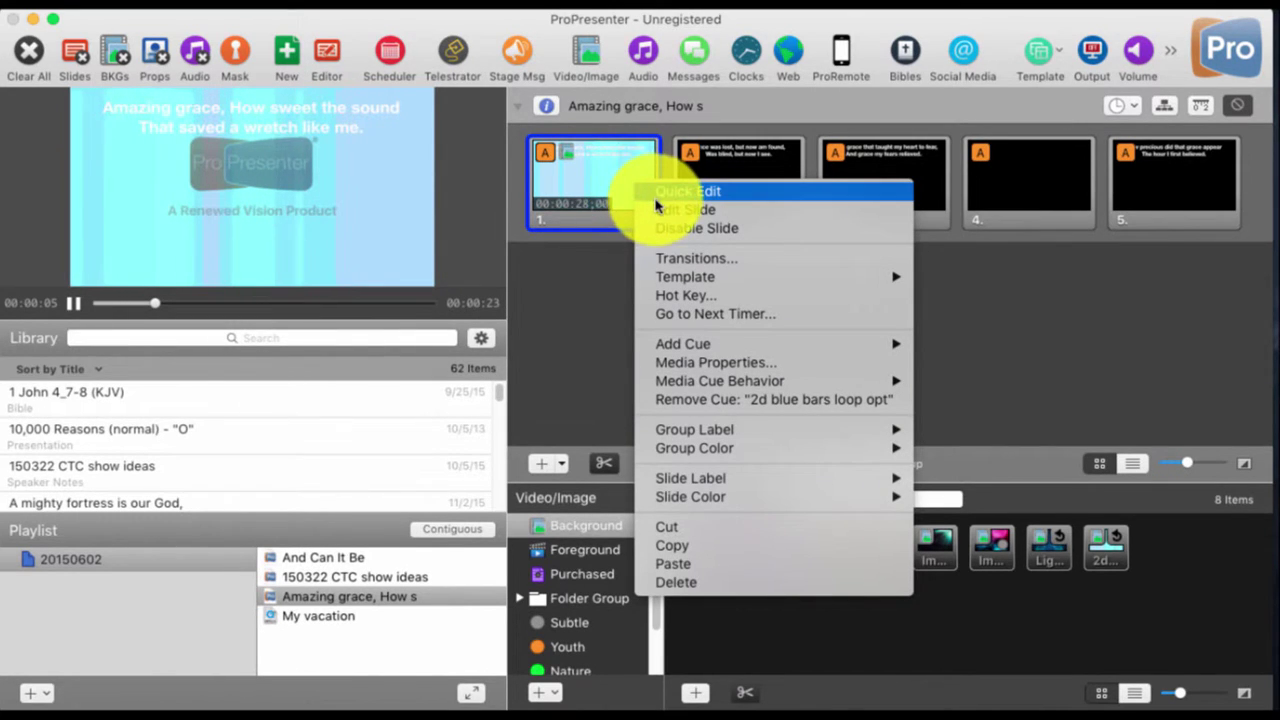
pyautogui.click(658, 208)
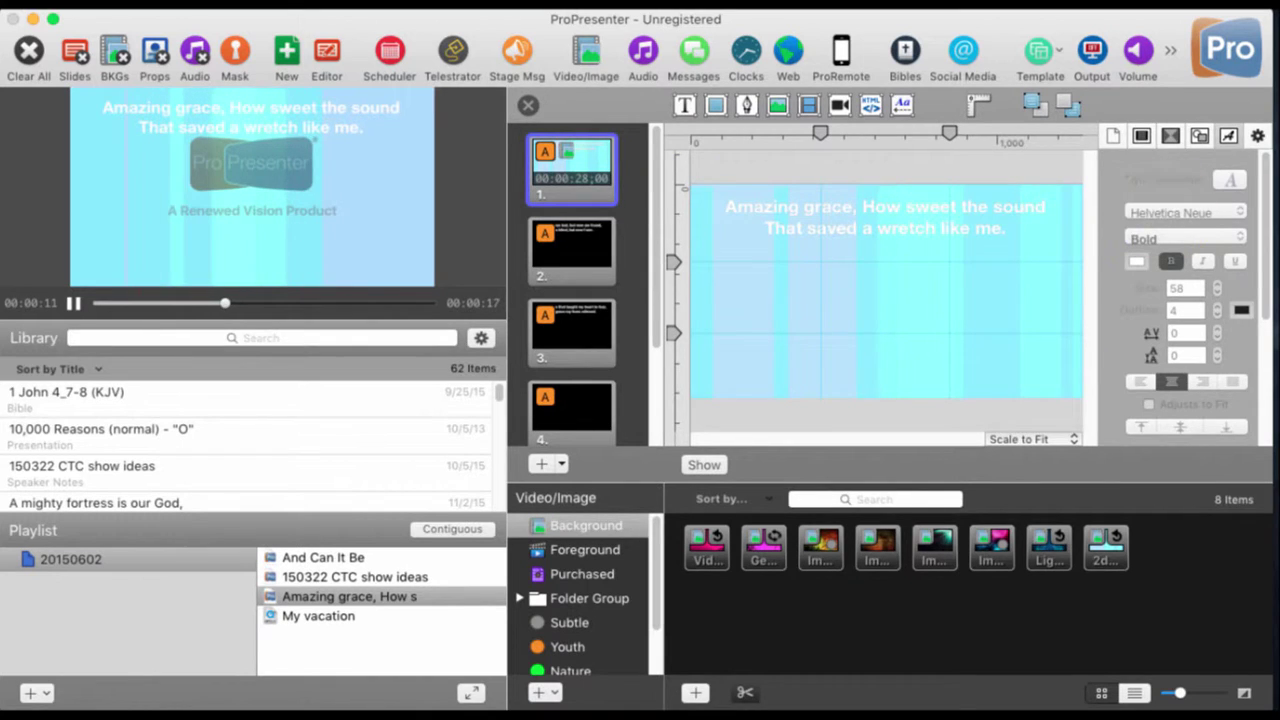
pyautogui.click(1200, 136)
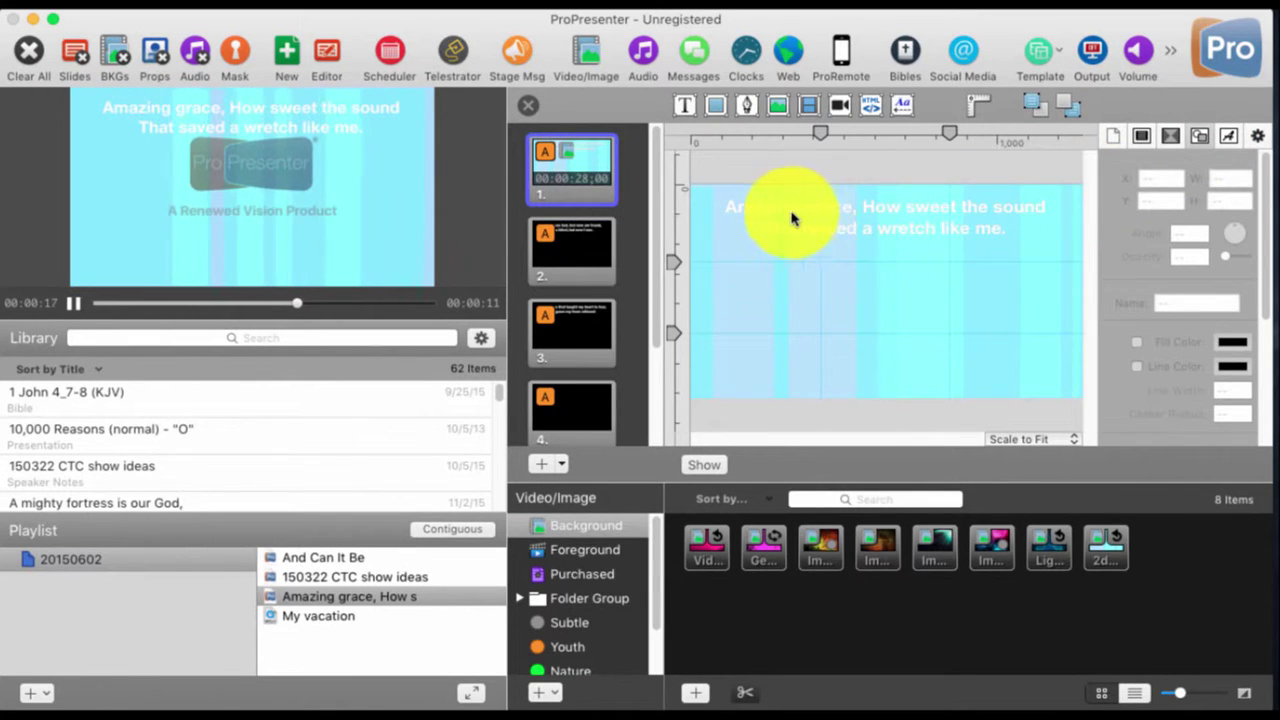
pyautogui.click(714, 110)
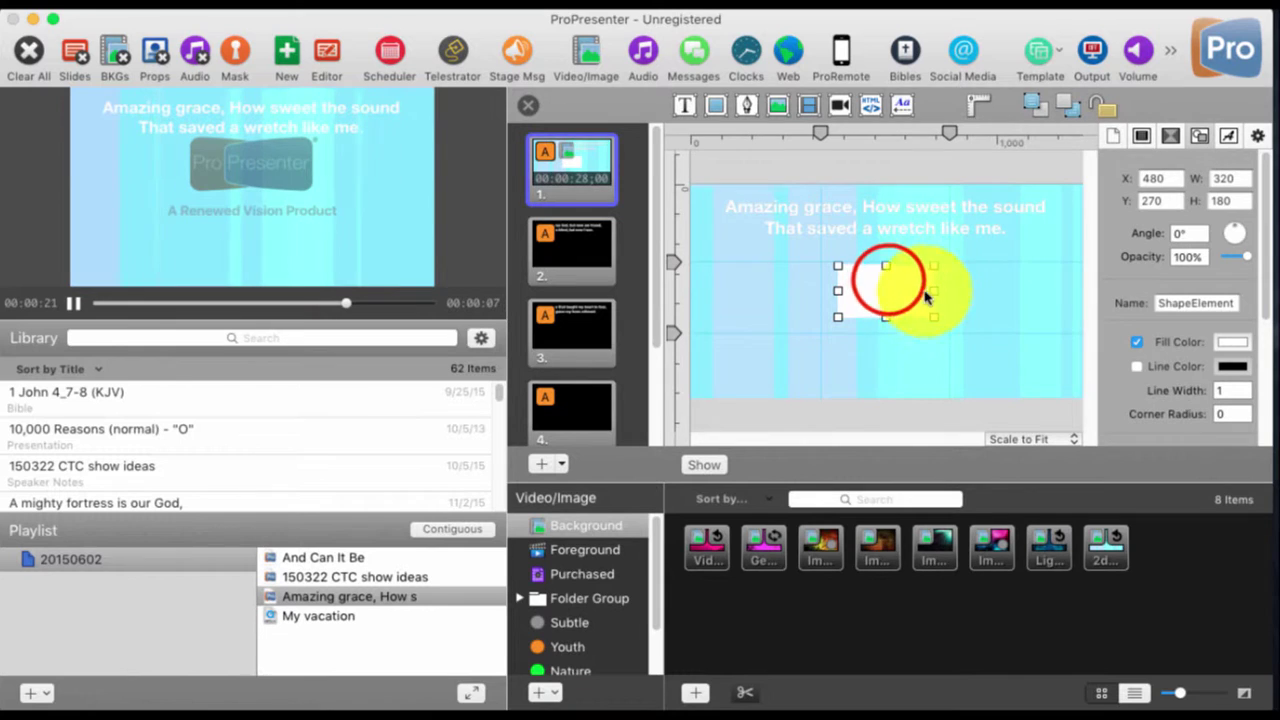
pyautogui.moveTo(890, 286); pyautogui.dragTo(1059, 217)
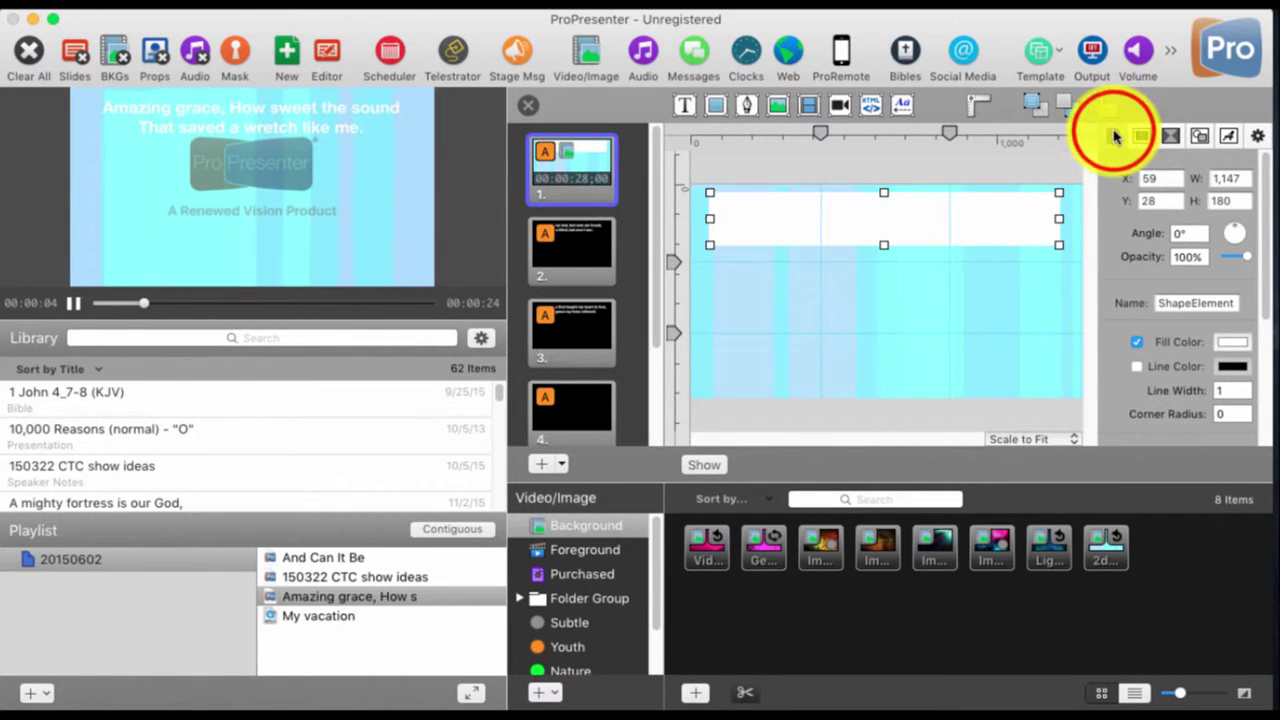
# Reorder the first slide's elements so the rectangle sits behind the lyrics text.
pyautogui.click(1116, 136)
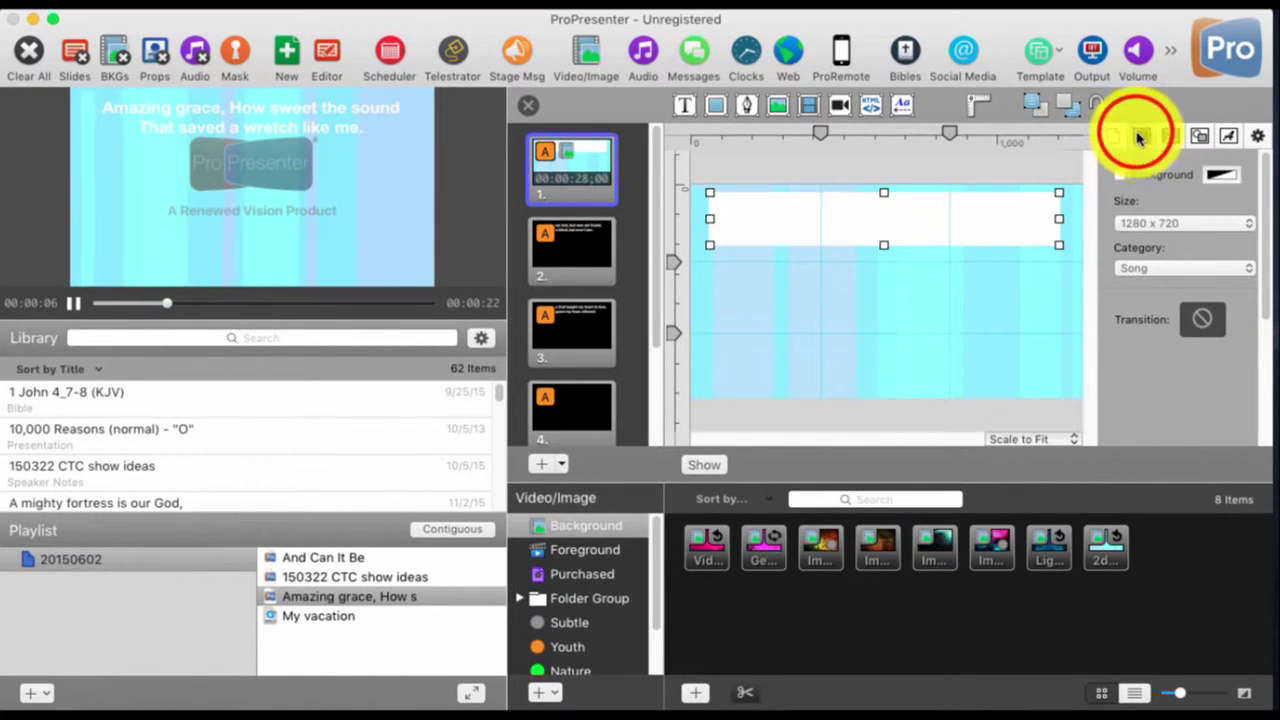
pyautogui.click(1140, 137)
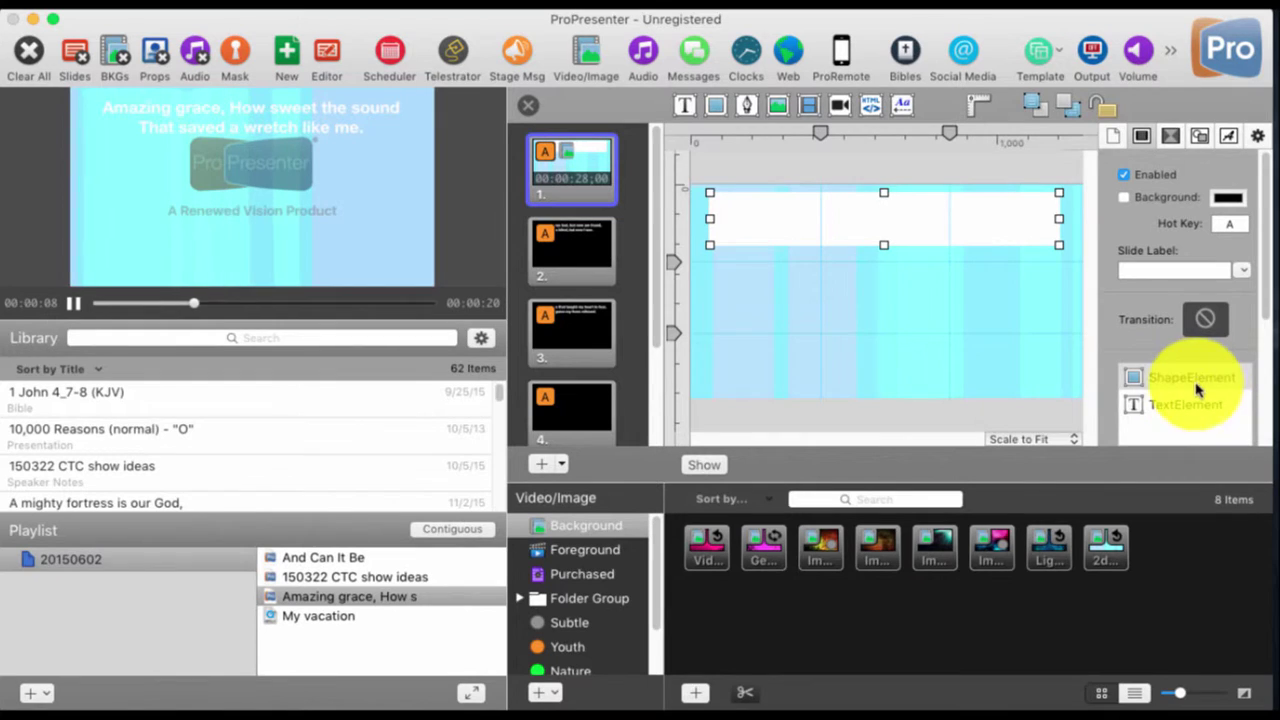
pyautogui.click(1163, 385)
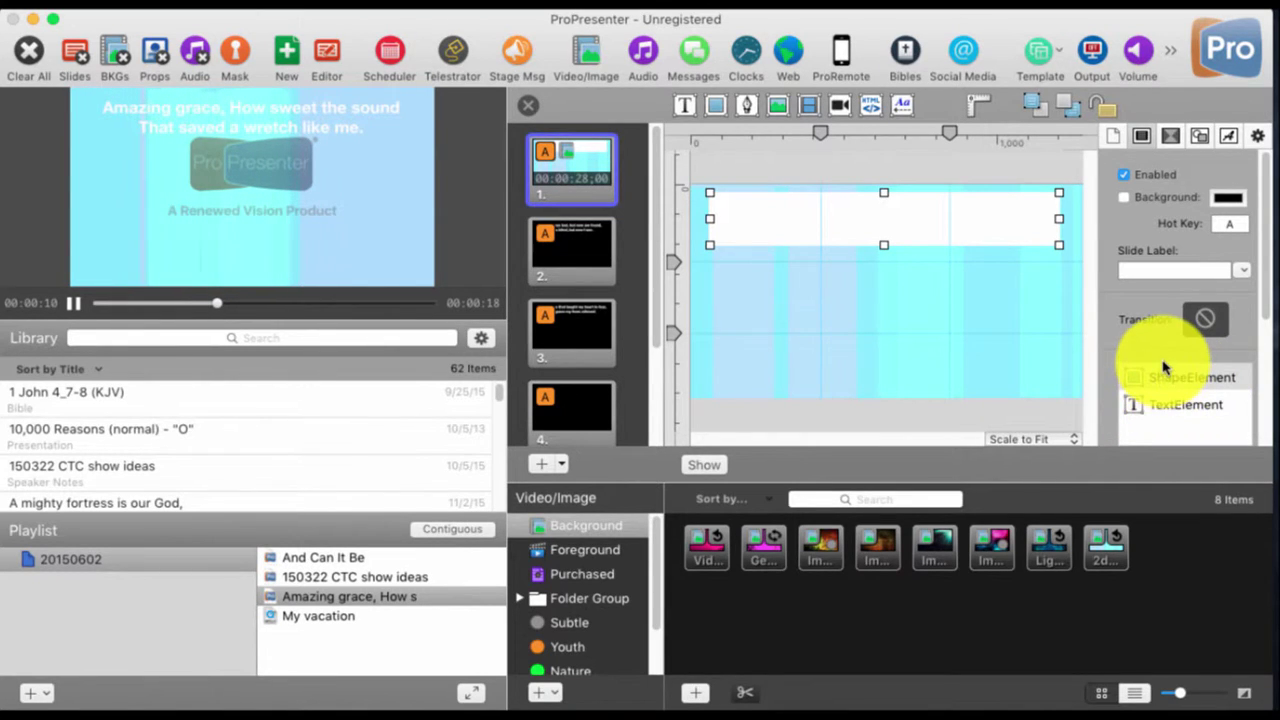
pyautogui.scroll(-2, 1162, 380)
pyautogui.moveTo(1134, 320); pyautogui.dragTo(1137, 356)
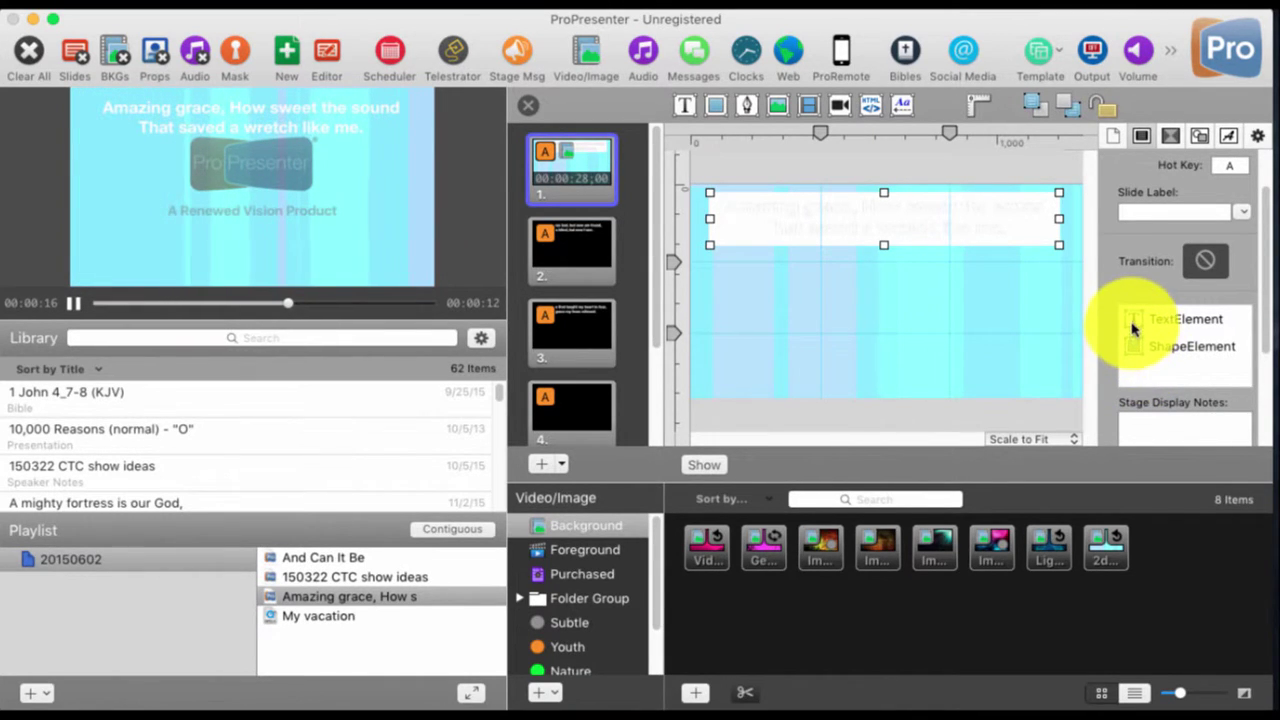
# Fill the rectangle behind the lyrics with Licorice black and lower its opacity to 24%.
pyautogui.click(1138, 344)
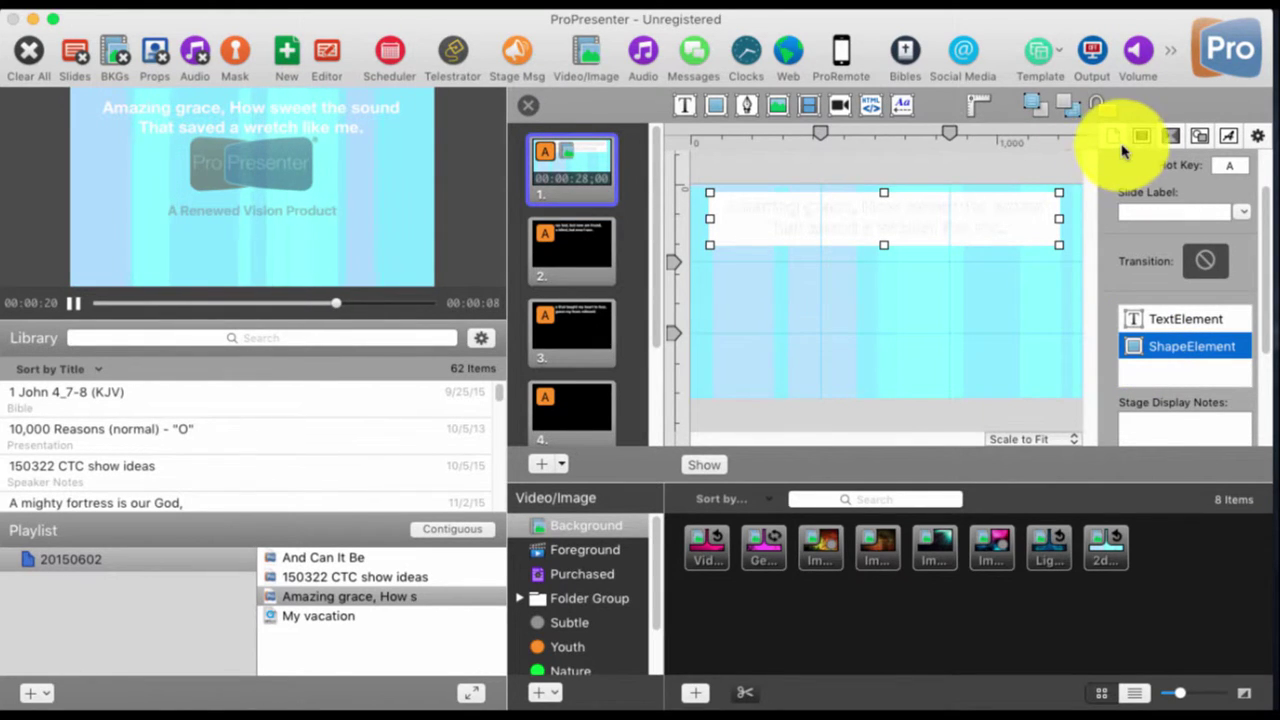
pyautogui.click(1170, 135)
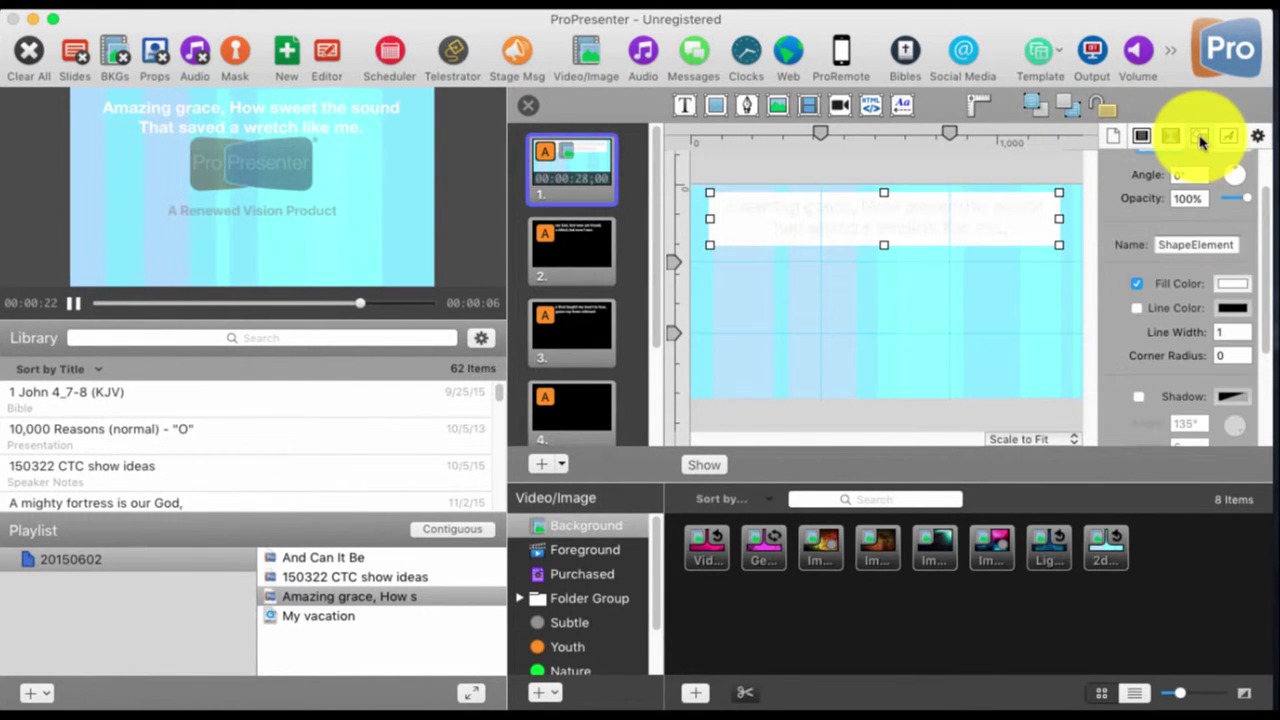
pyautogui.click(1233, 285)
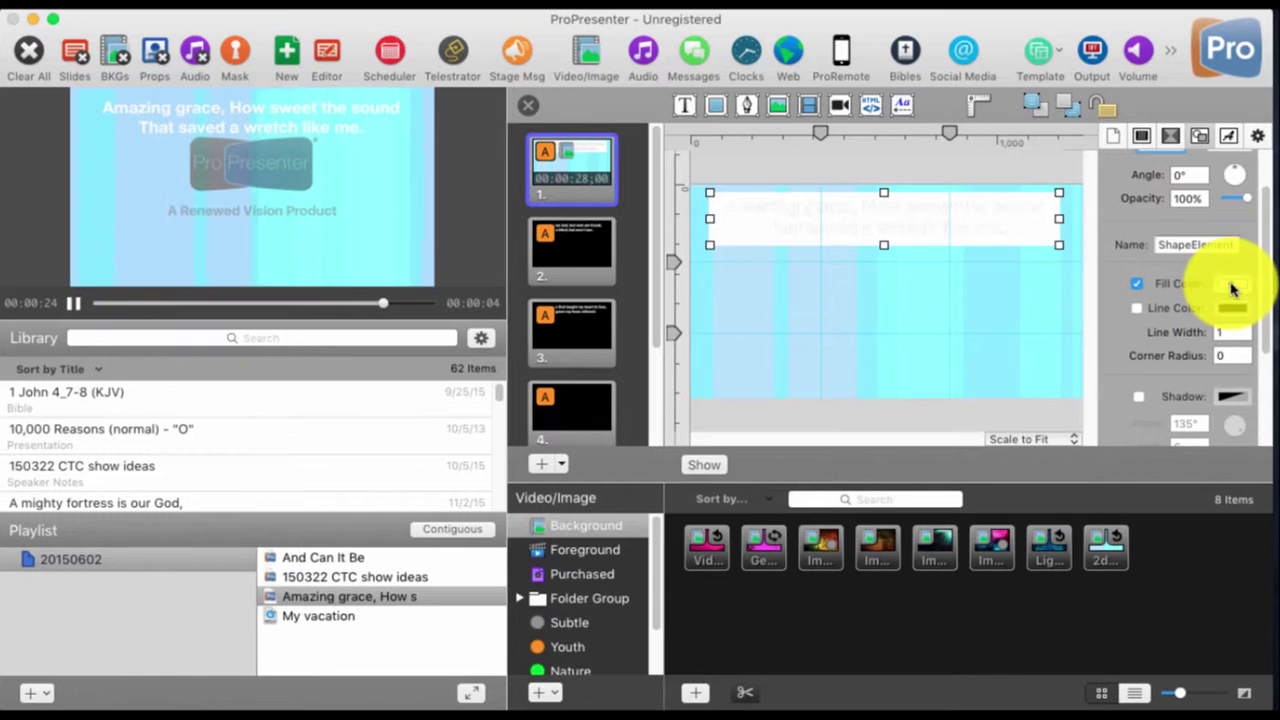
pyautogui.click(764, 318)
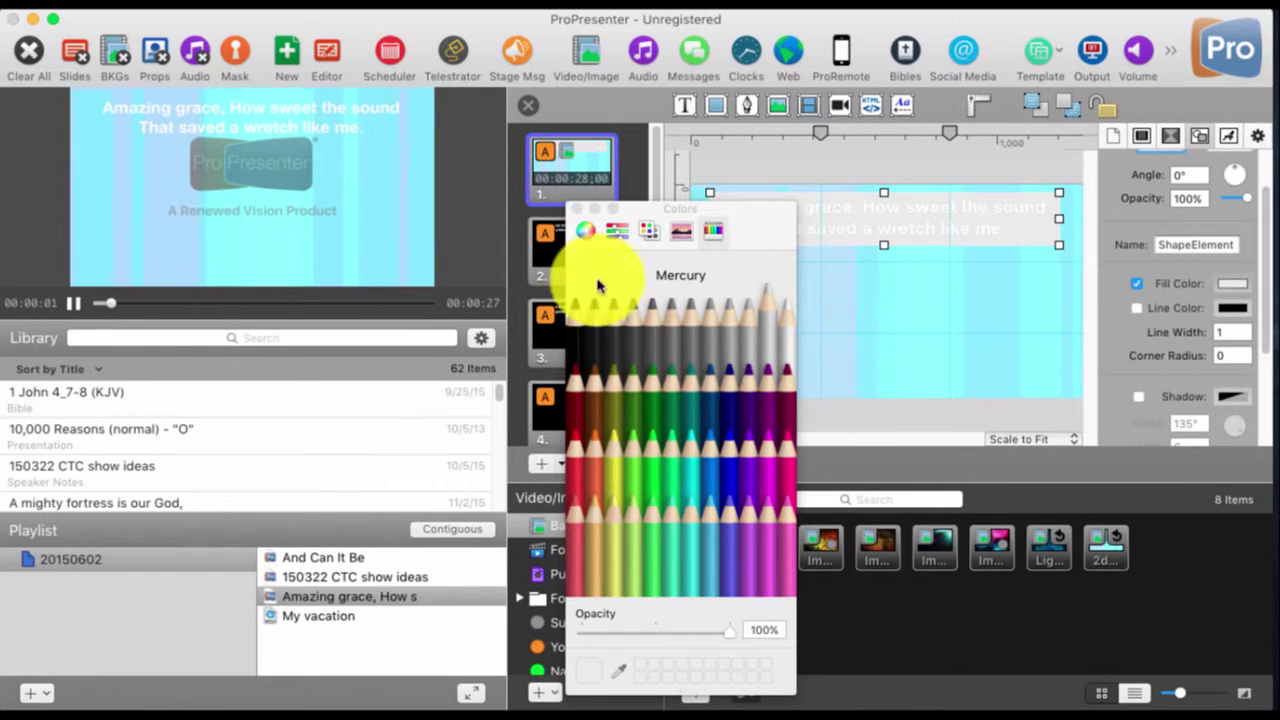
pyautogui.click(576, 305)
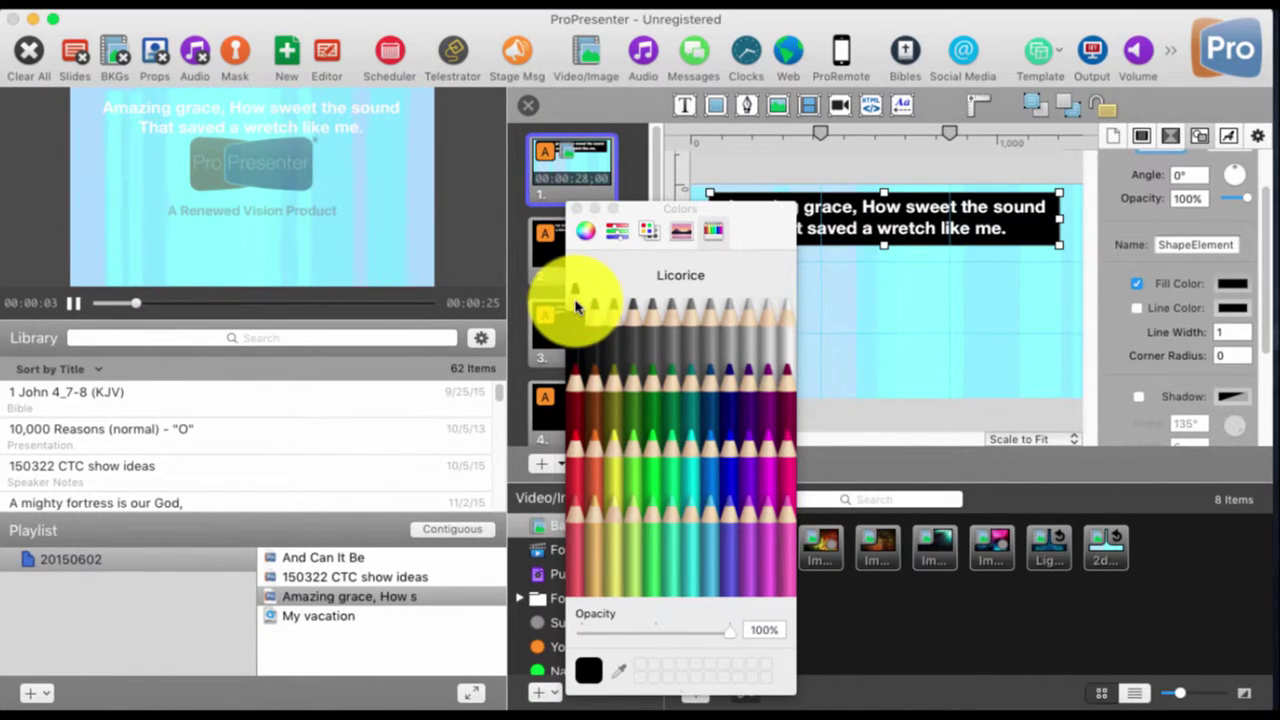
pyautogui.click(577, 209)
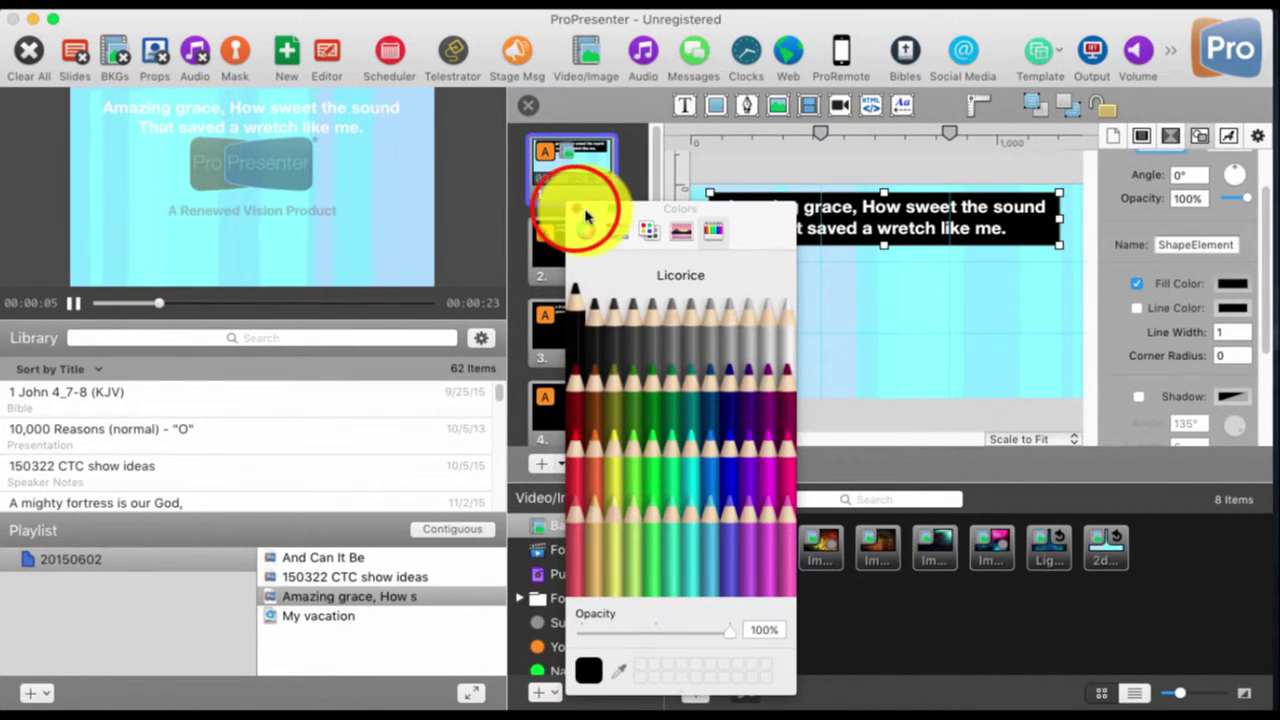
pyautogui.moveTo(1250, 196); pyautogui.dragTo(1233, 204)
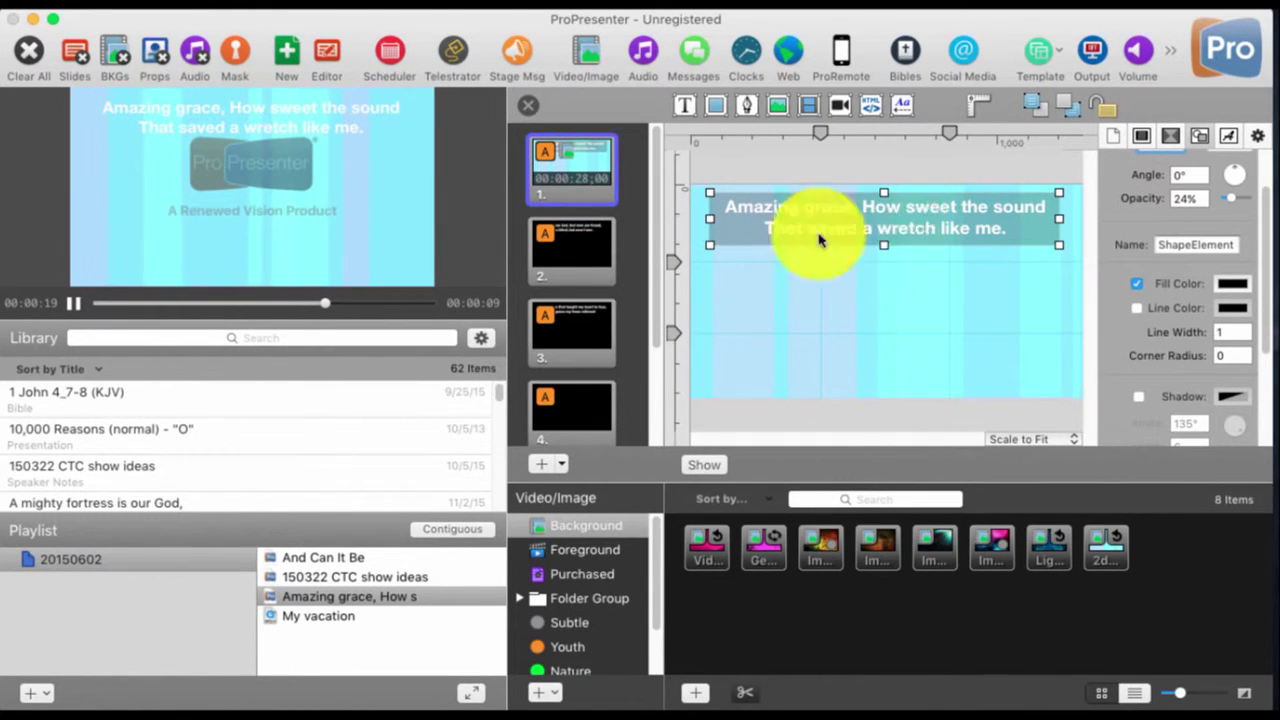
# Leave the slide editor and show slides 1 and 2 on the live output to compare the lyrics with and without the box.
pyautogui.click(528, 105)
pyautogui.click(587, 176)
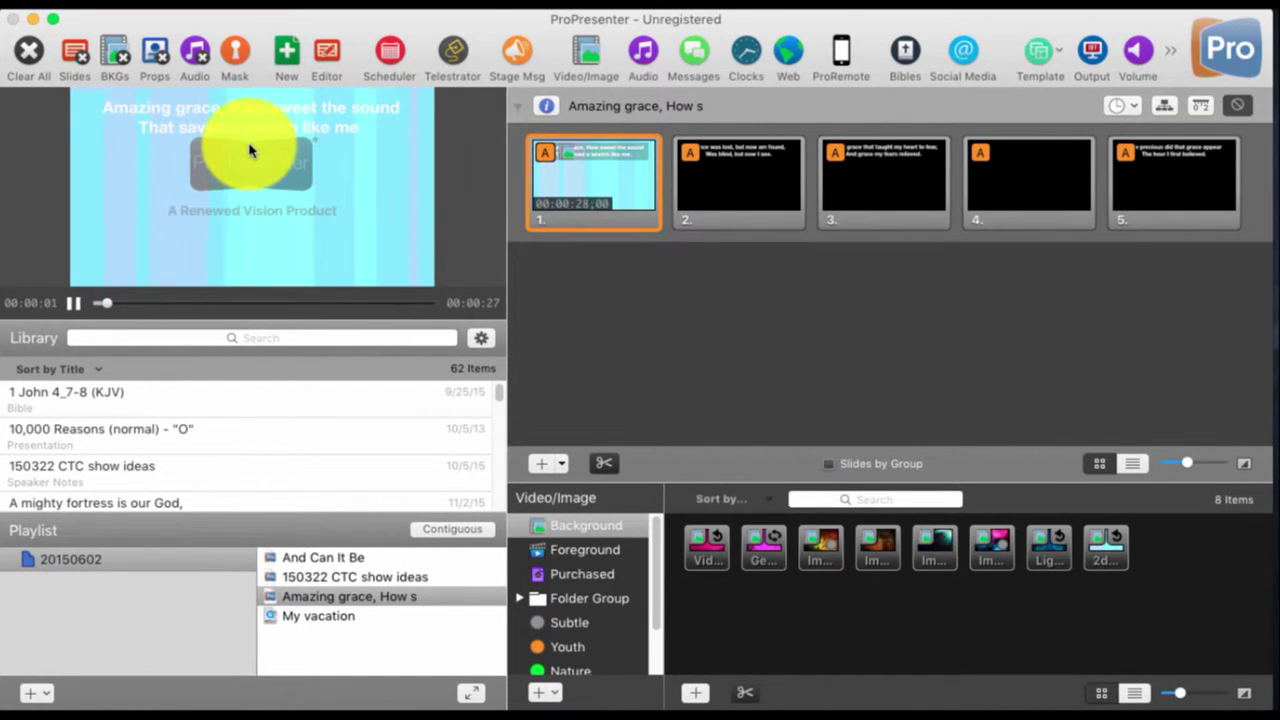
pyautogui.click(607, 176)
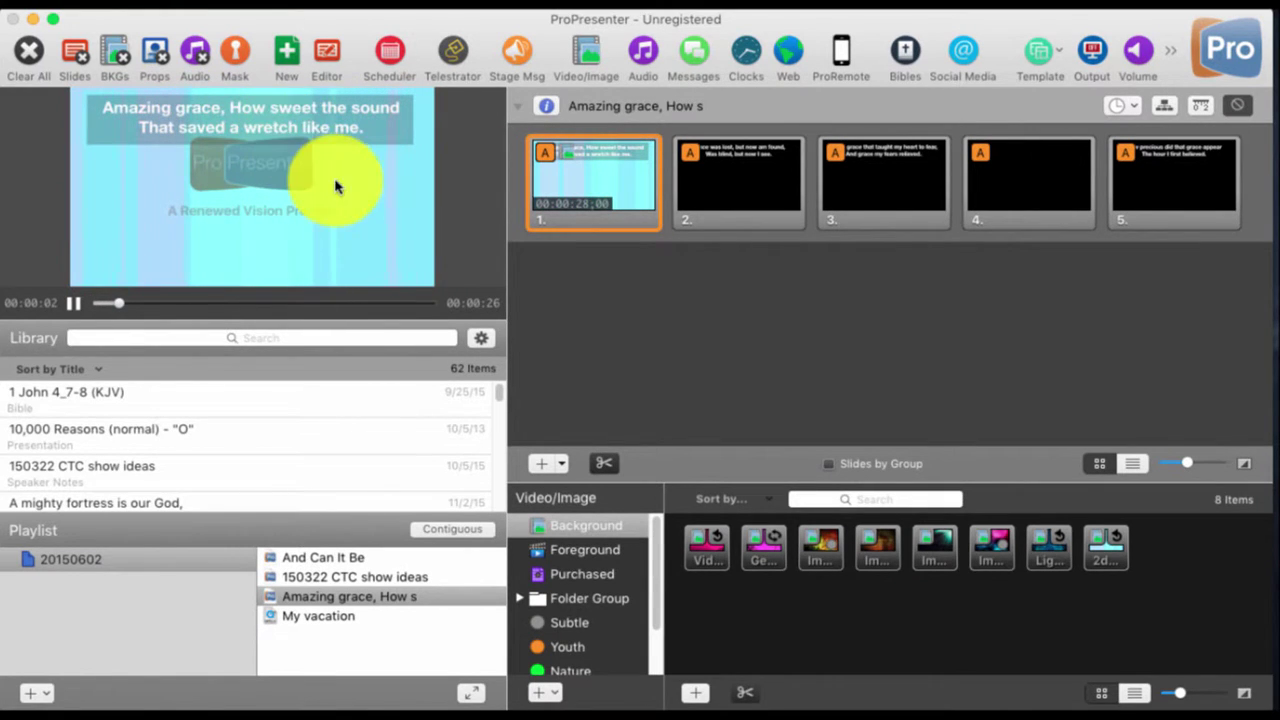
pyautogui.click(716, 200)
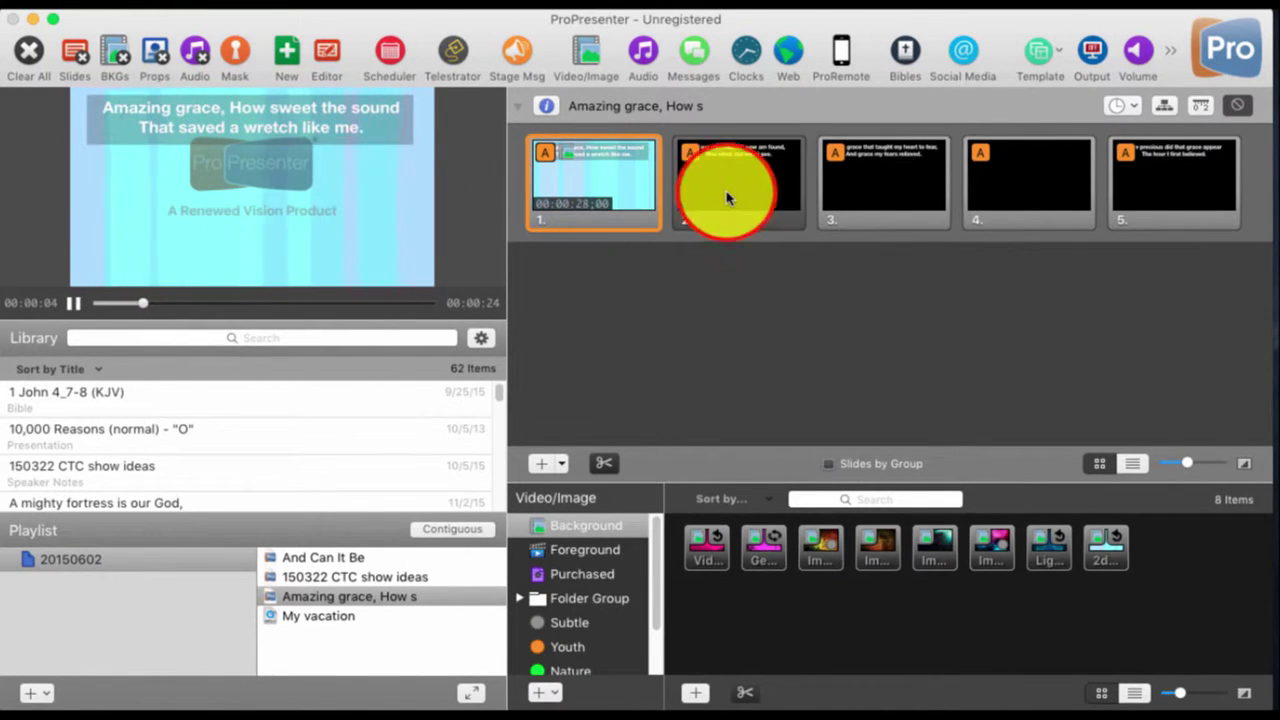
pyautogui.click(565, 192)
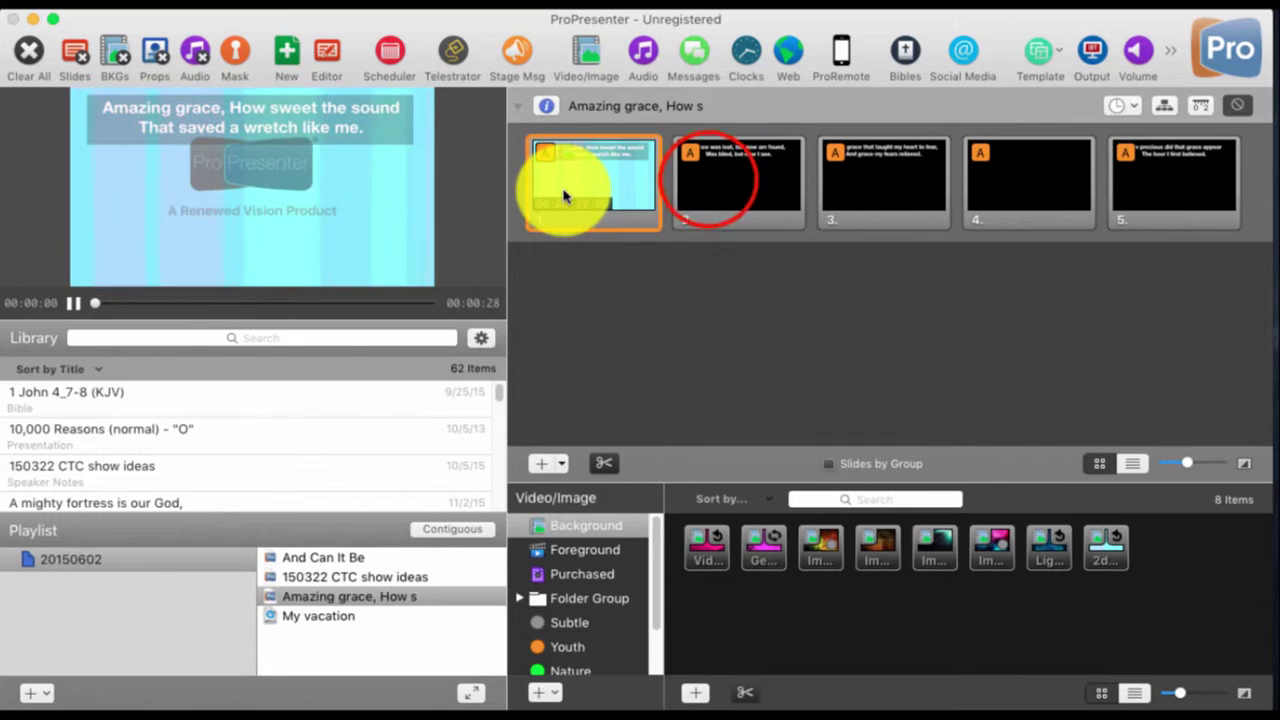
pyautogui.click(700, 177)
pyautogui.click(618, 188)
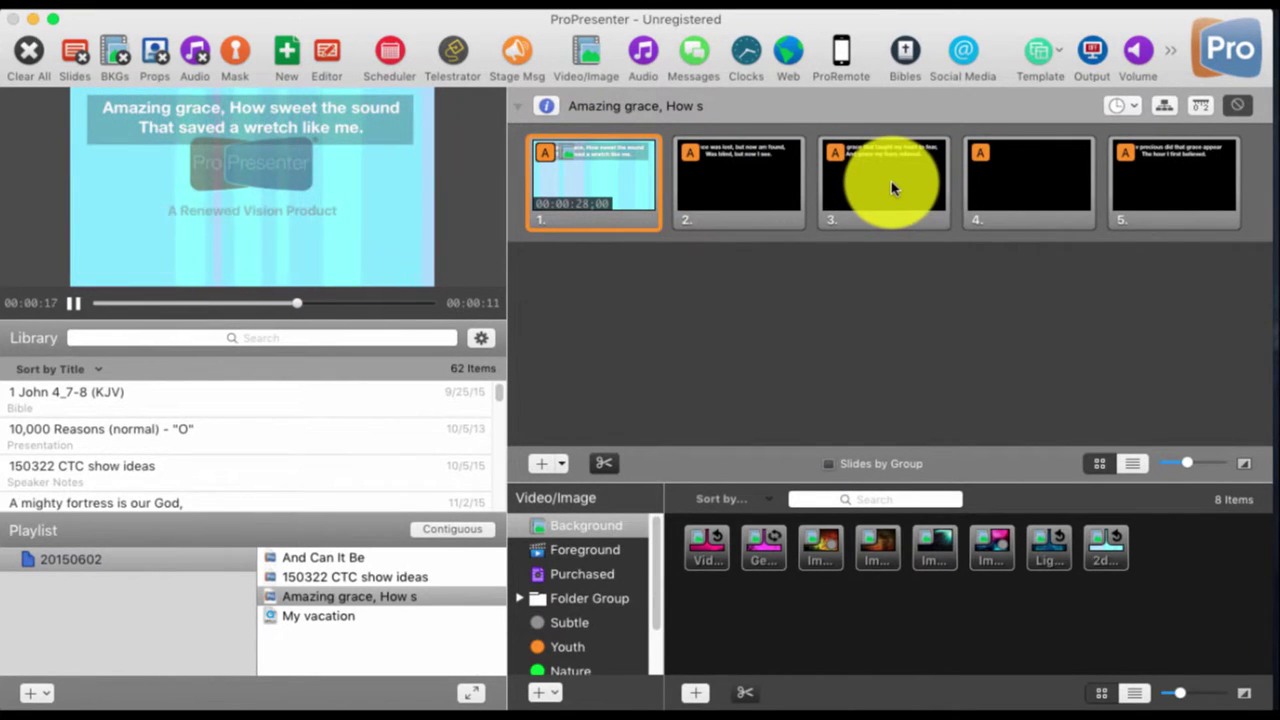
# Save slide 1 as a new template group named "shadow box 1".
pyautogui.rightClick(620, 192)
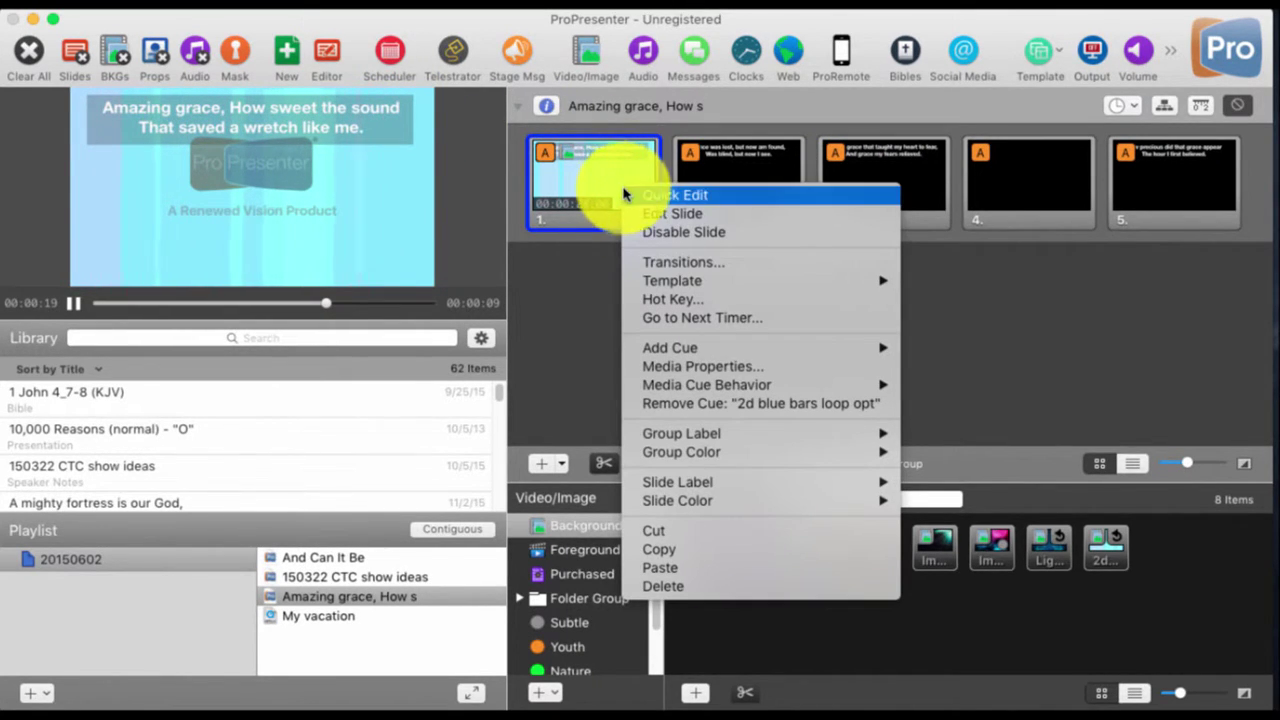
pyautogui.moveTo(673, 284)
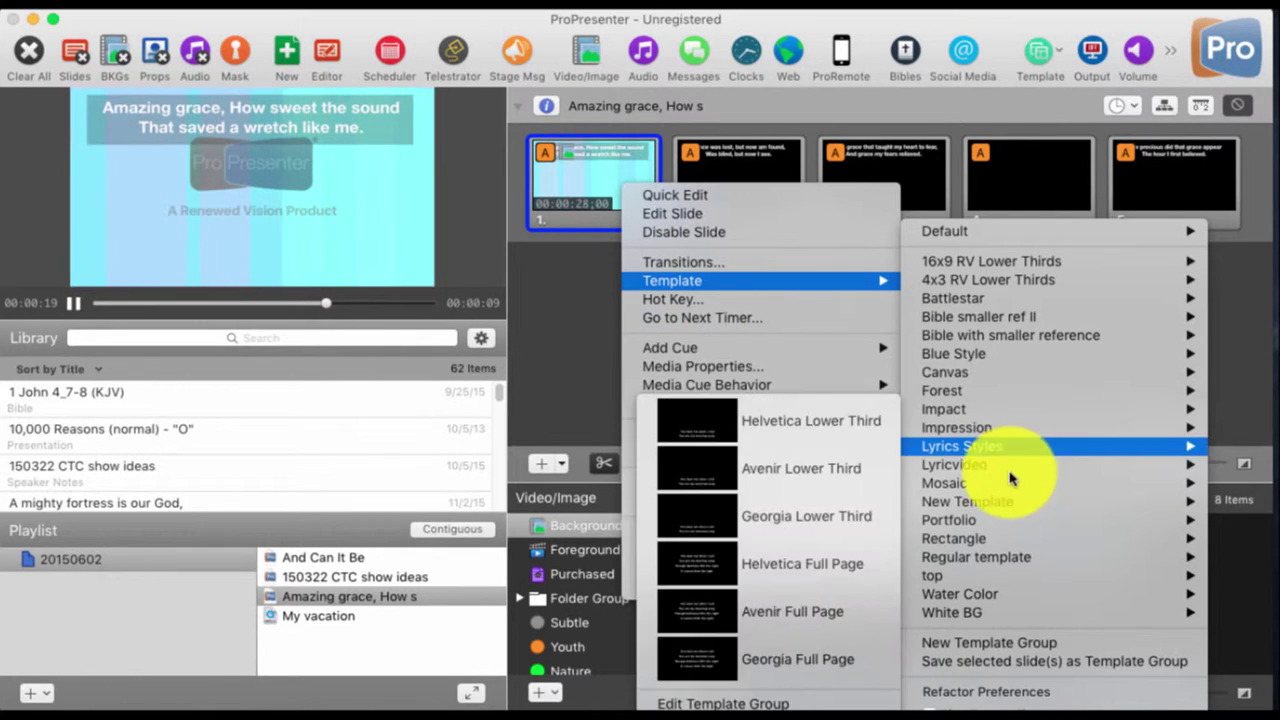
pyautogui.click(1038, 663)
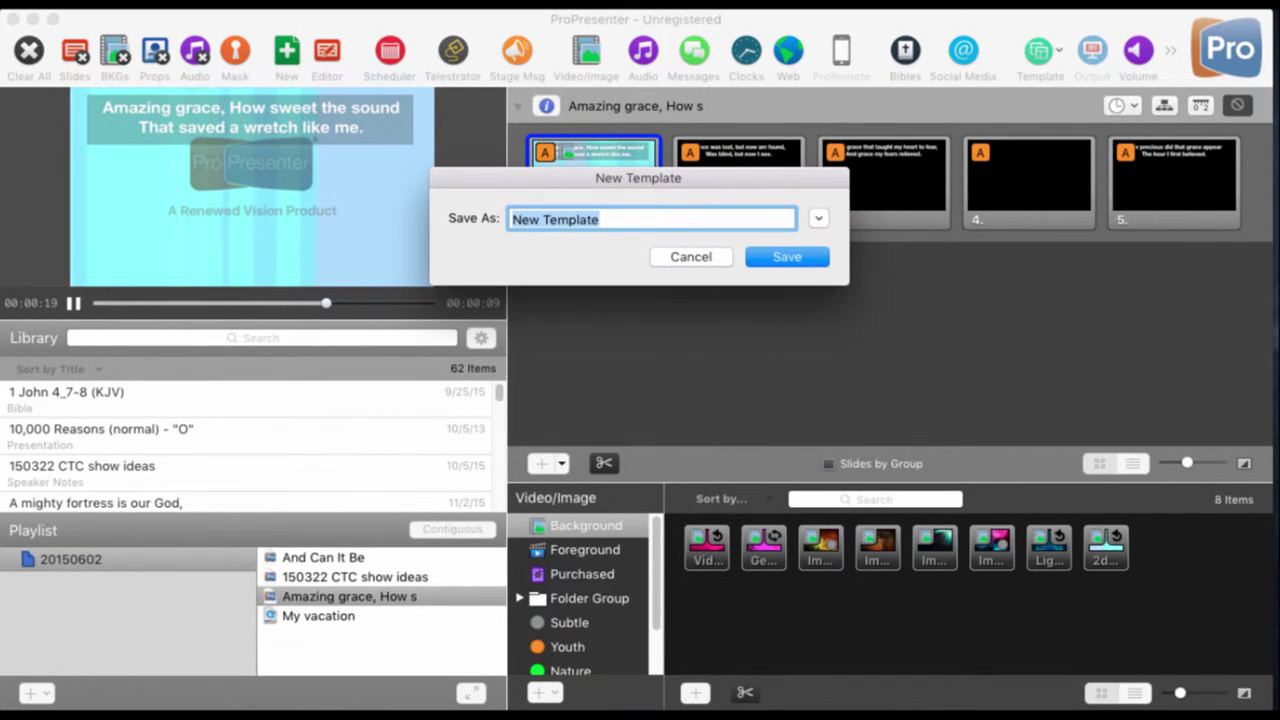
pyautogui.write('sho')
pyautogui.press('BackSpace')
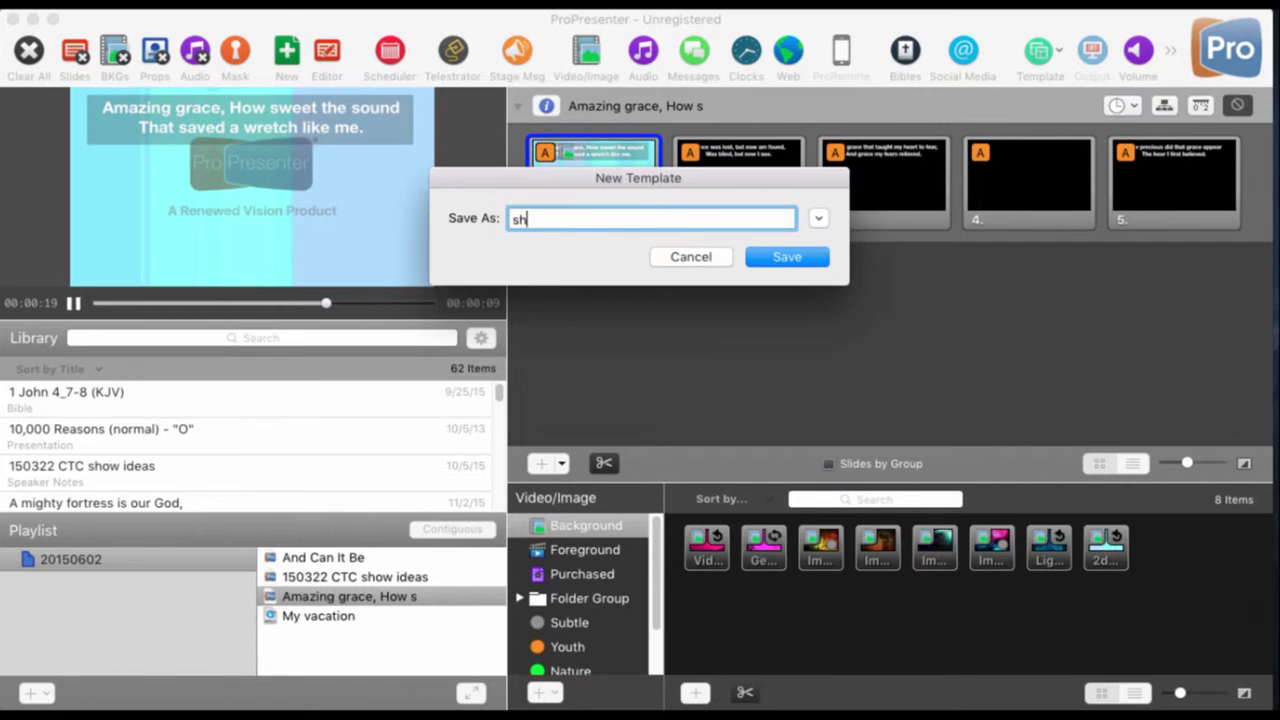
pyautogui.write('dw')
pyautogui.press('BackSpace')
pyautogui.write('ow')
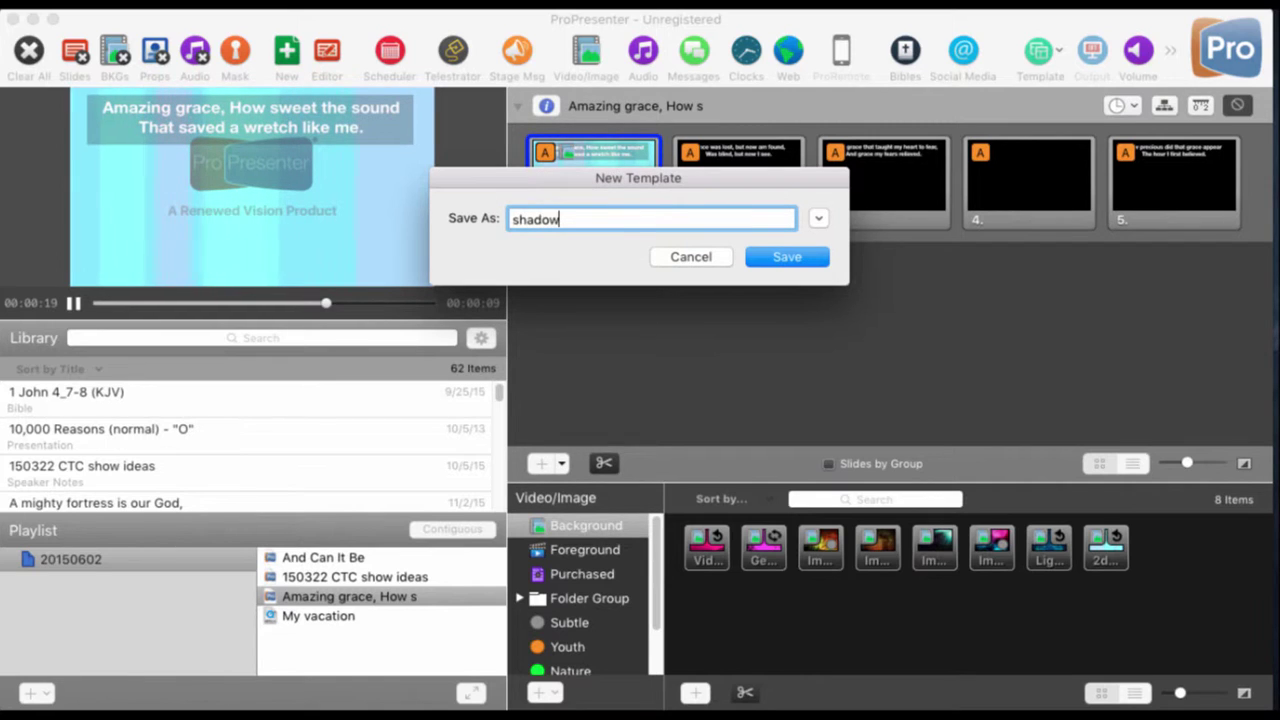
pyautogui.write(' box 1')
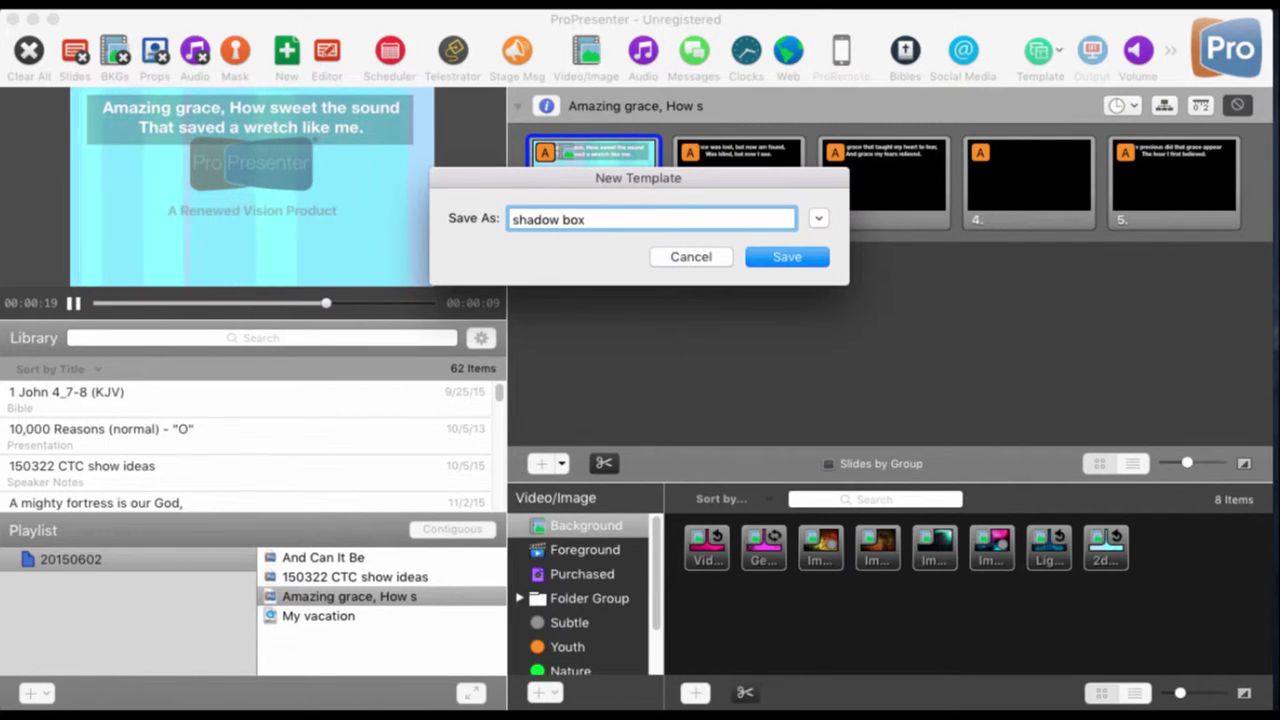
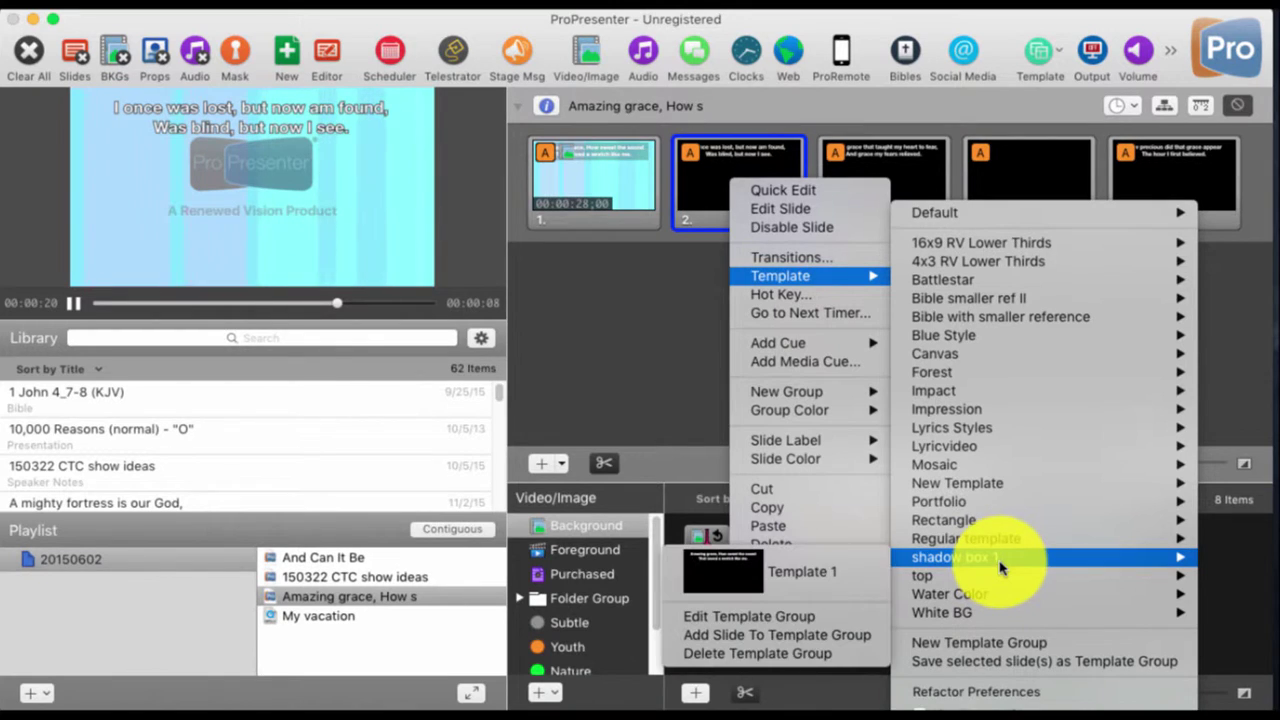
# Apply Template 1 from the shadow box 1 group to slide 2 and show slides 1 and 2 live to check it.
pyautogui.click(790, 568)
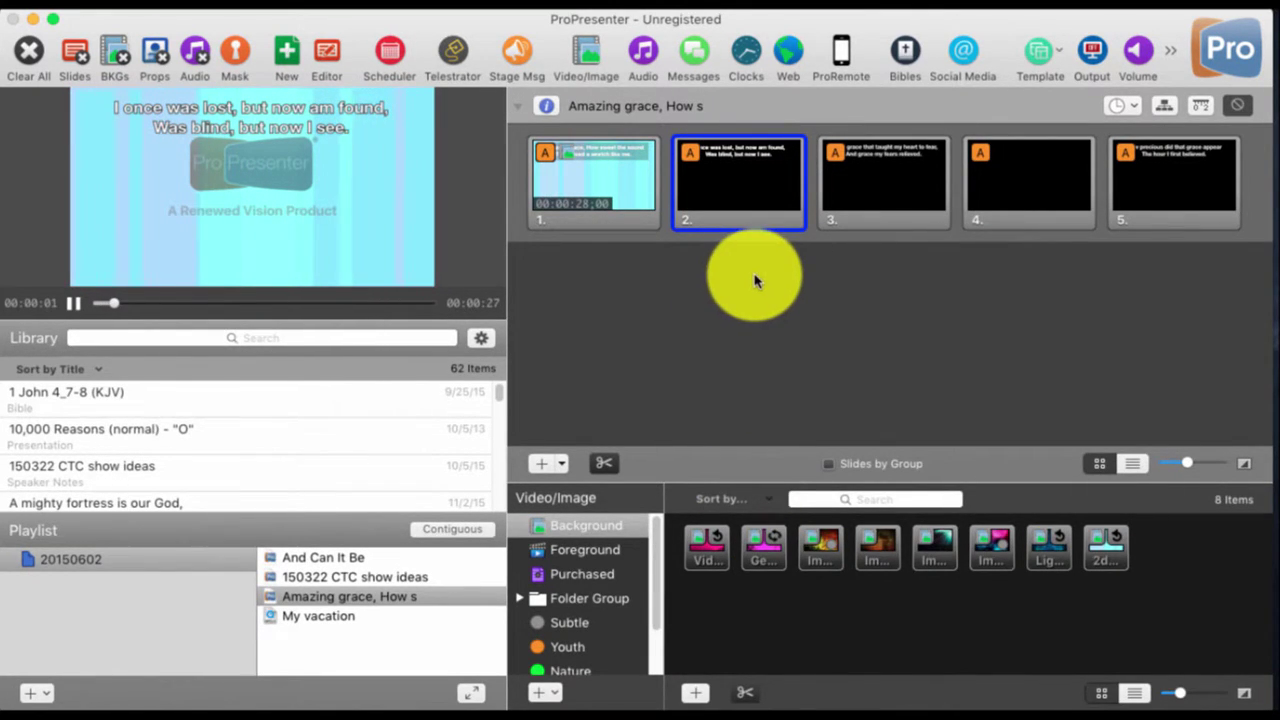
pyautogui.click(724, 192)
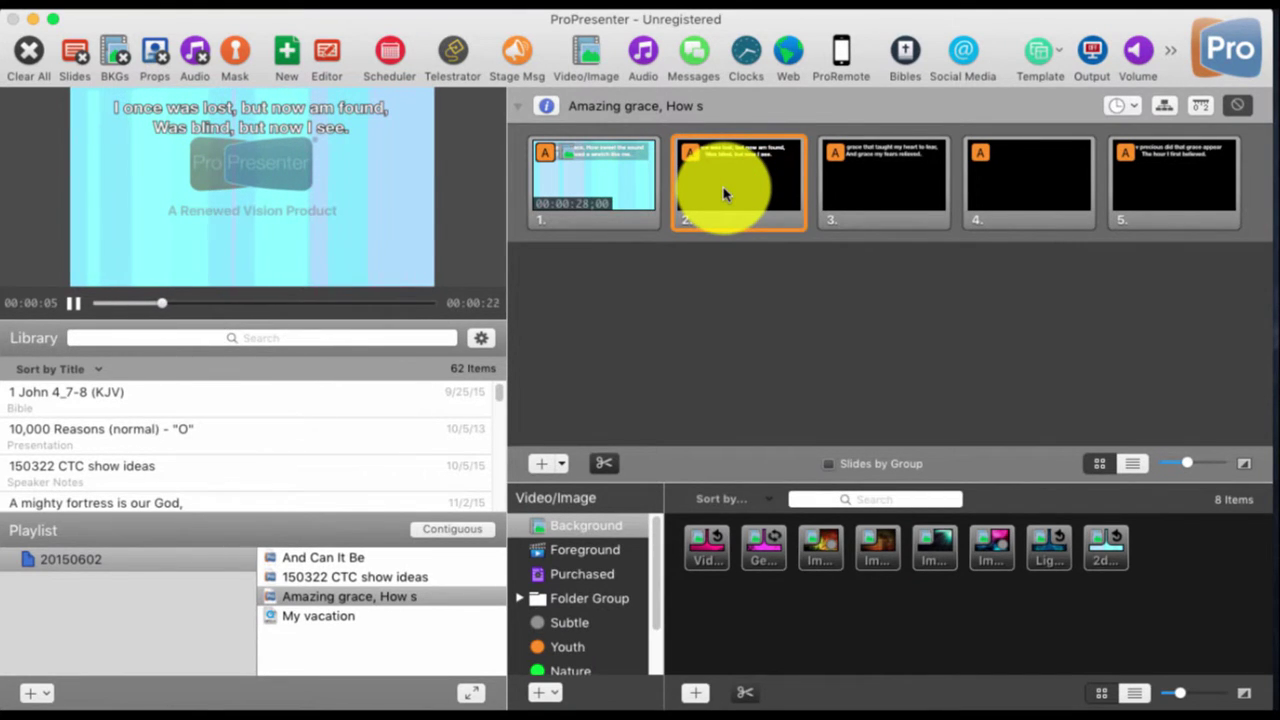
pyautogui.click(724, 192)
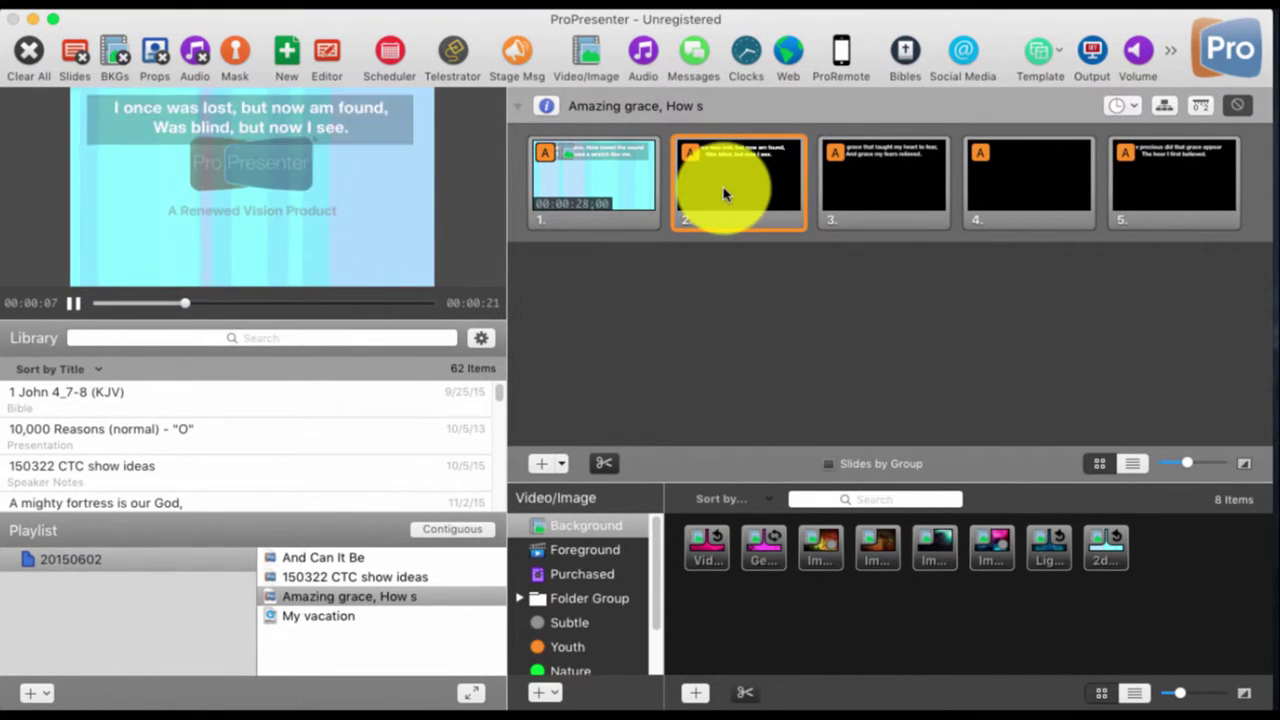
pyautogui.click(609, 166)
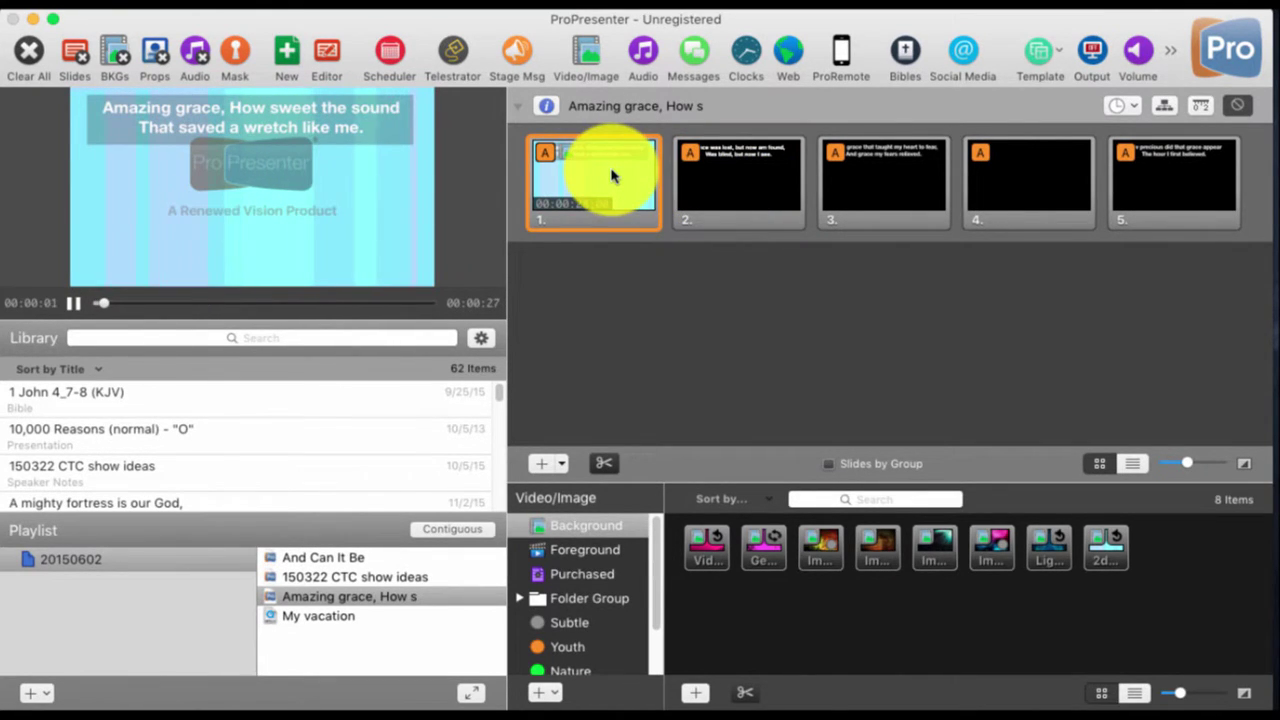
pyautogui.click(724, 178)
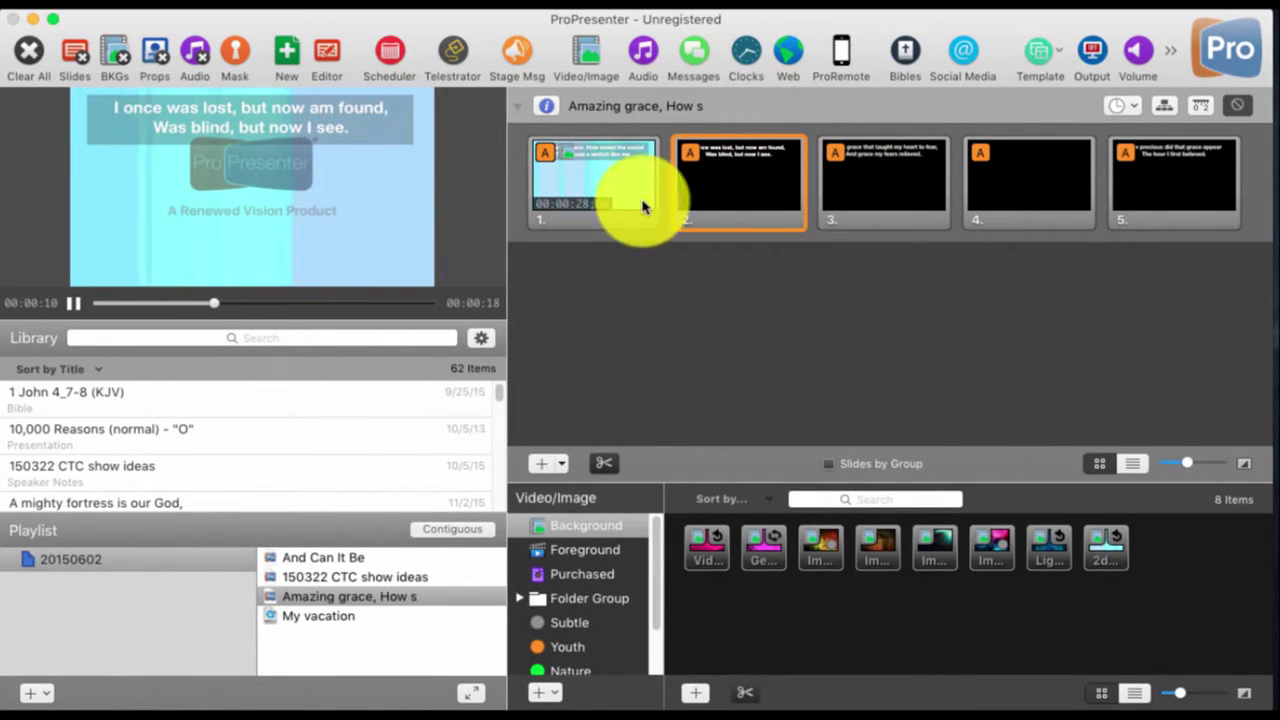
# Apply Template 1 from the shadow box 1 group to slides 3 and 5 together, and show each slide live to check it.
pyautogui.click(886, 194)
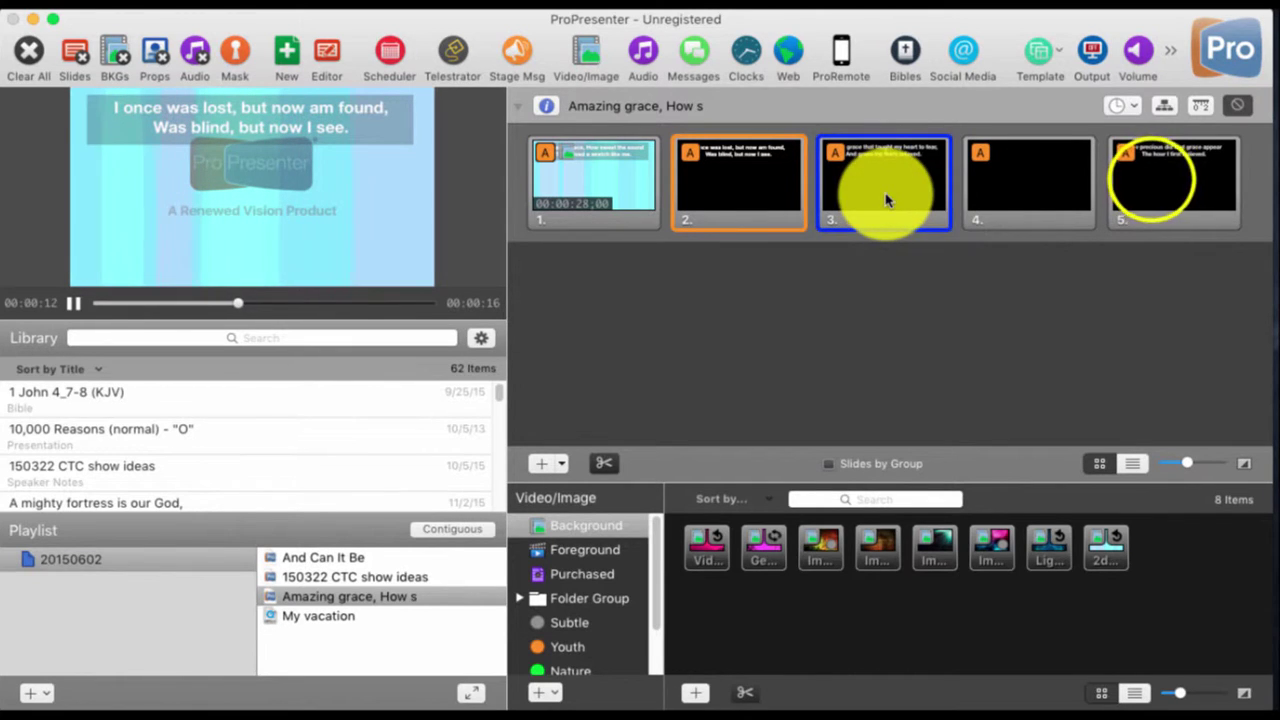
pyautogui.keyDown('super'); pyautogui.click(1152, 185); pyautogui.keyUp('super')
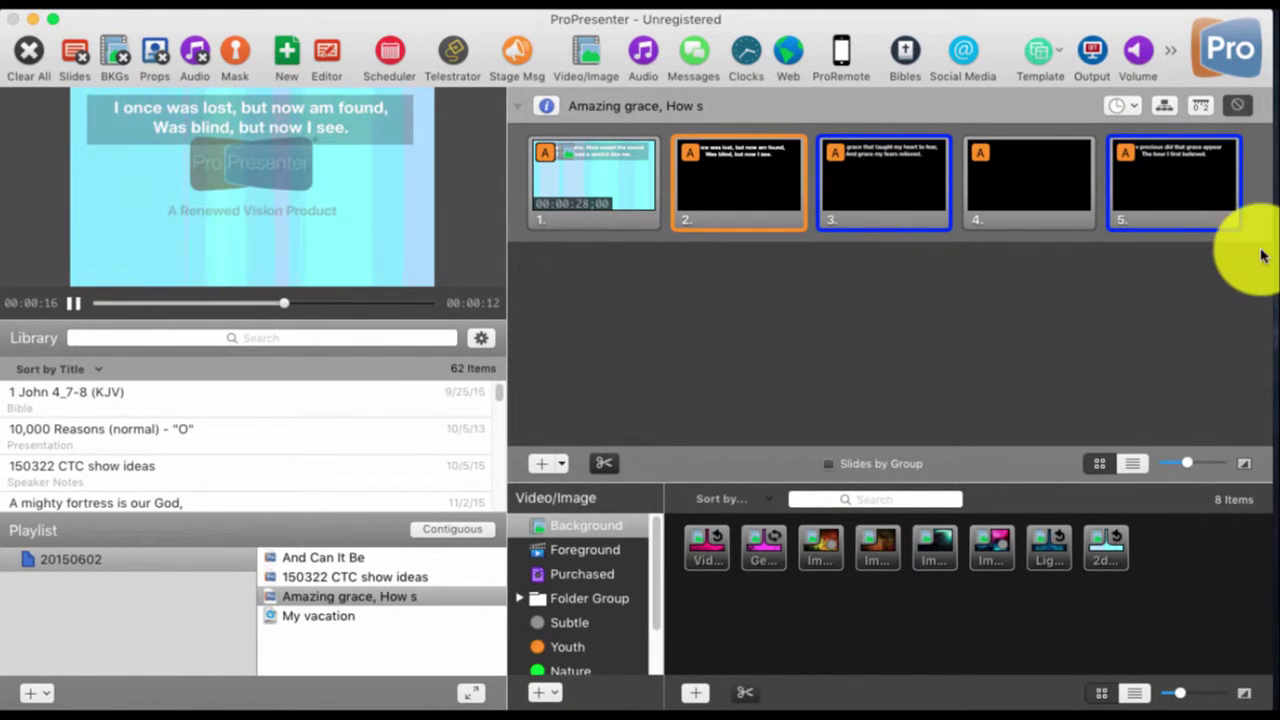
pyautogui.click(1160, 188)
pyautogui.rightClick(1160, 194)
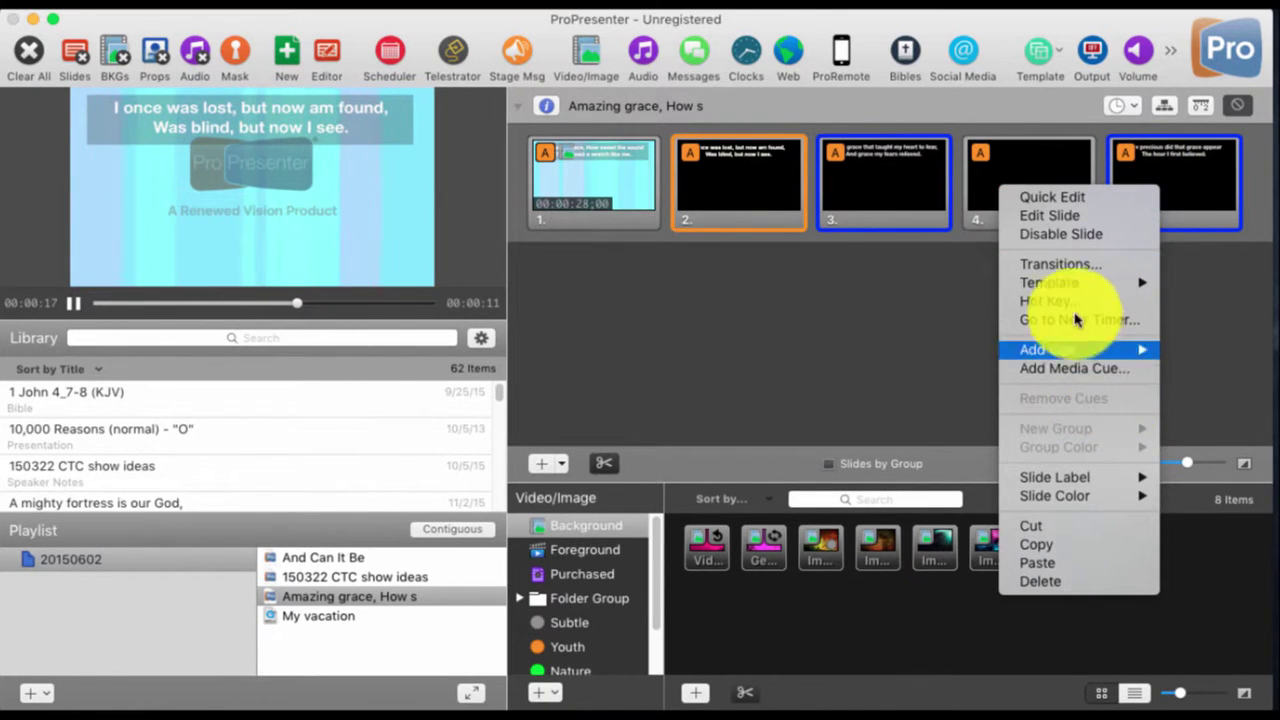
pyautogui.moveTo(1029, 283)
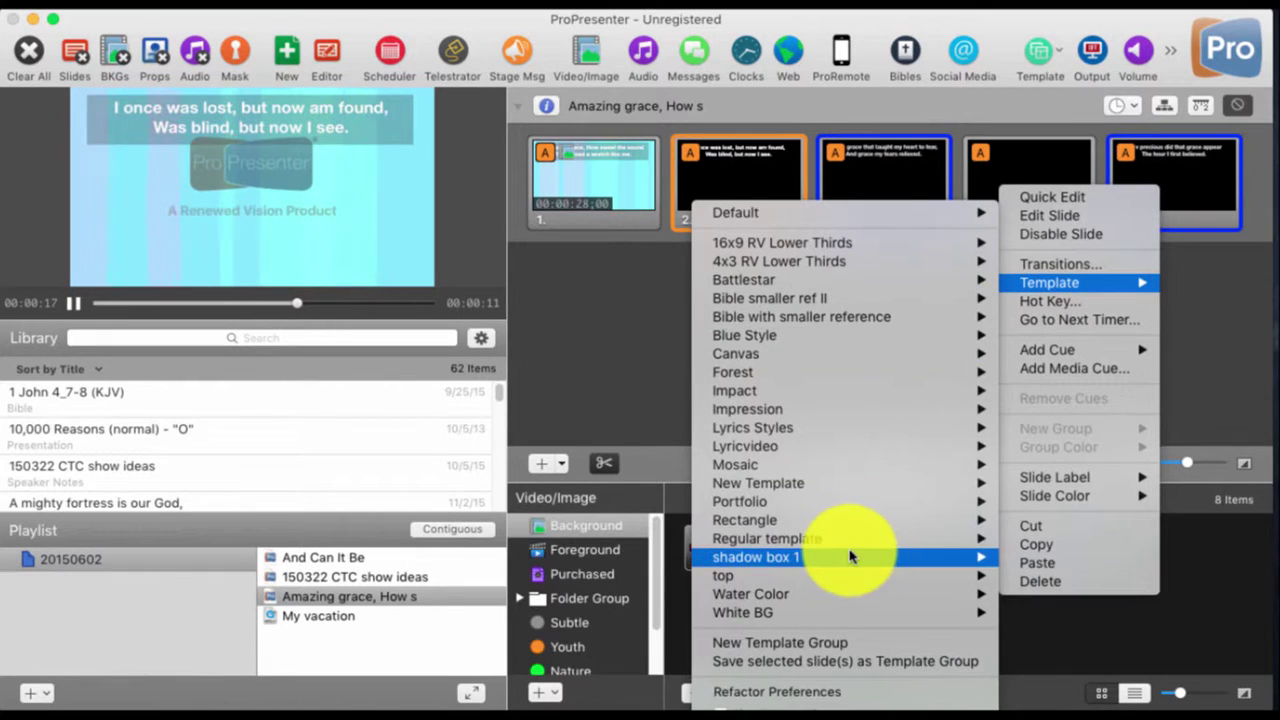
pyautogui.moveTo(849, 557)
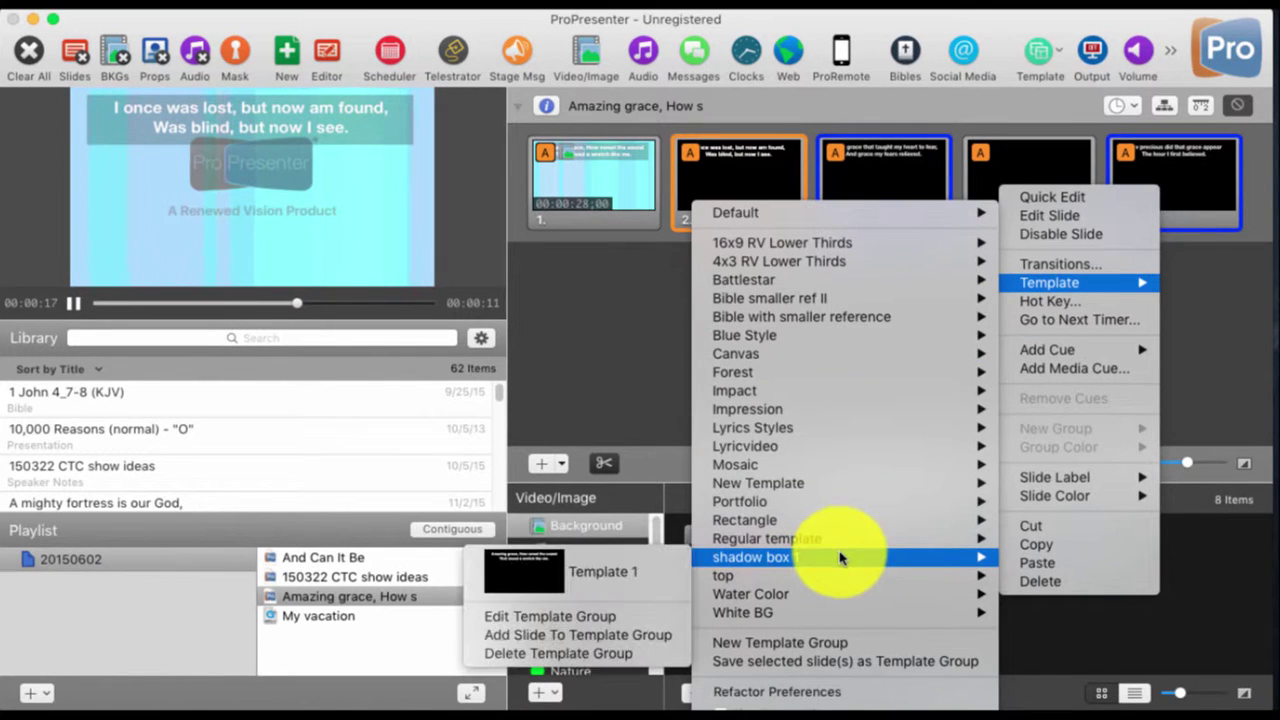
pyautogui.click(598, 591)
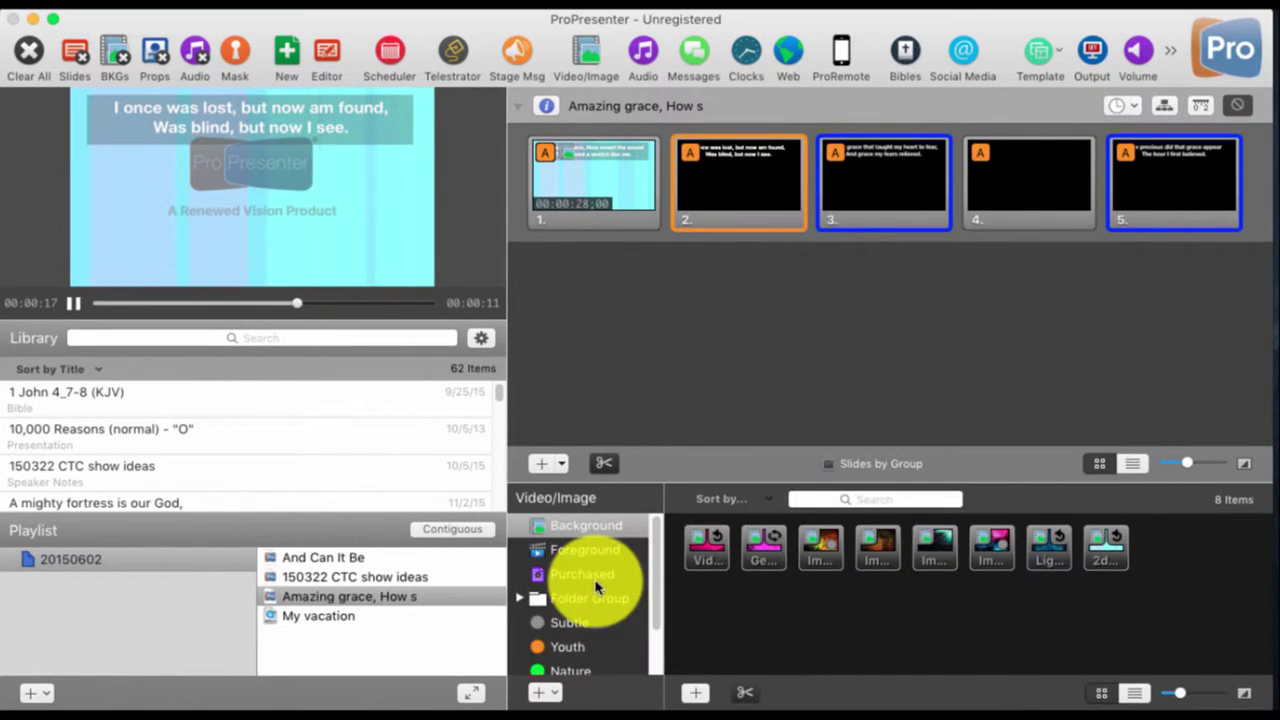
pyautogui.click(860, 188)
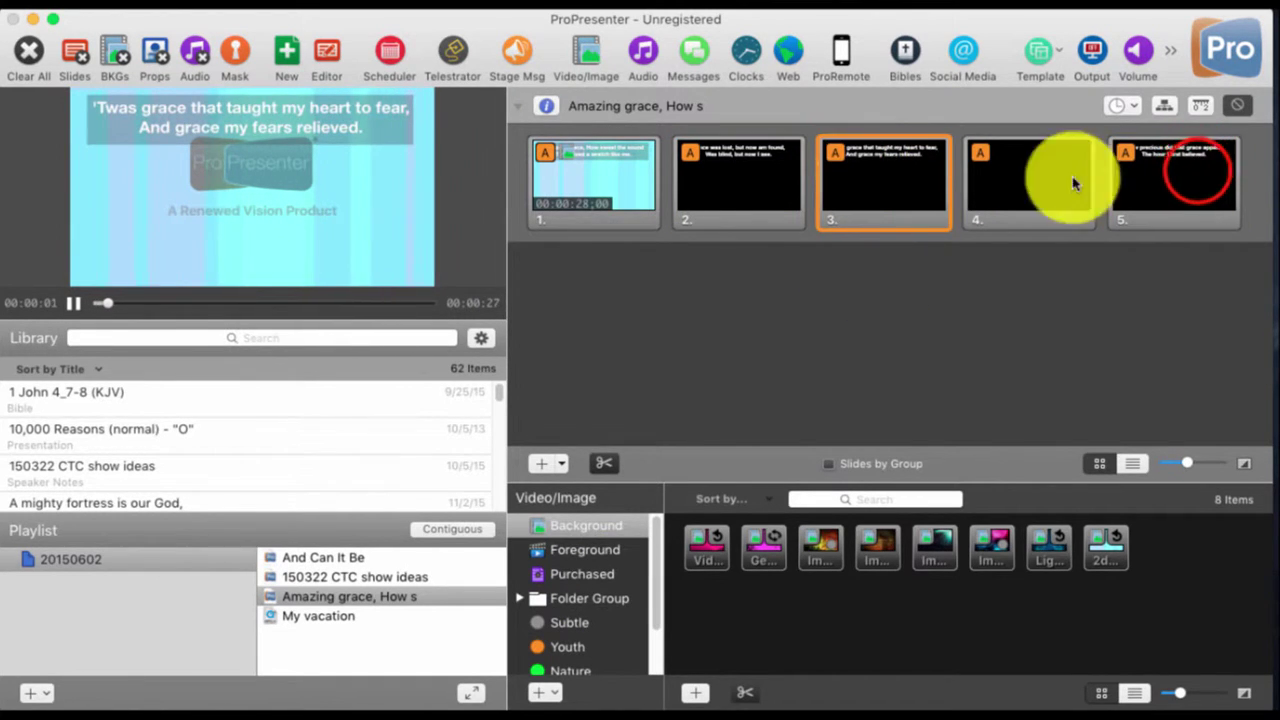
pyautogui.click(1196, 170)
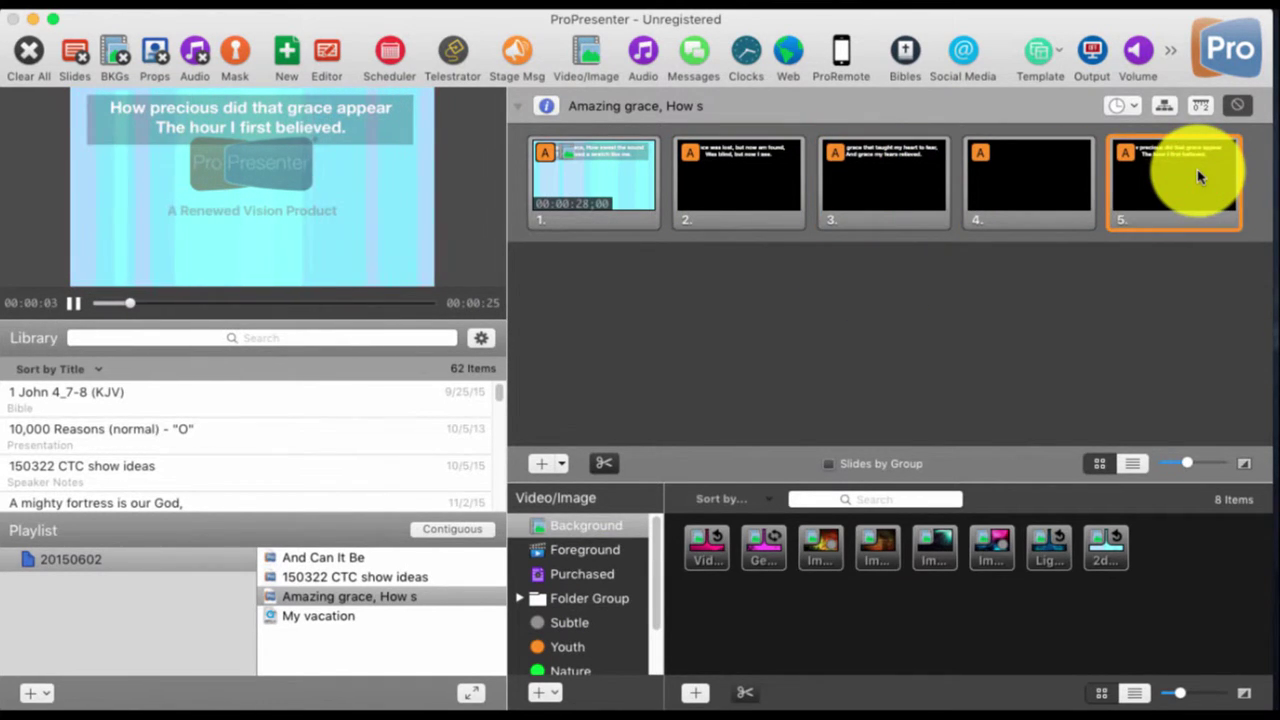